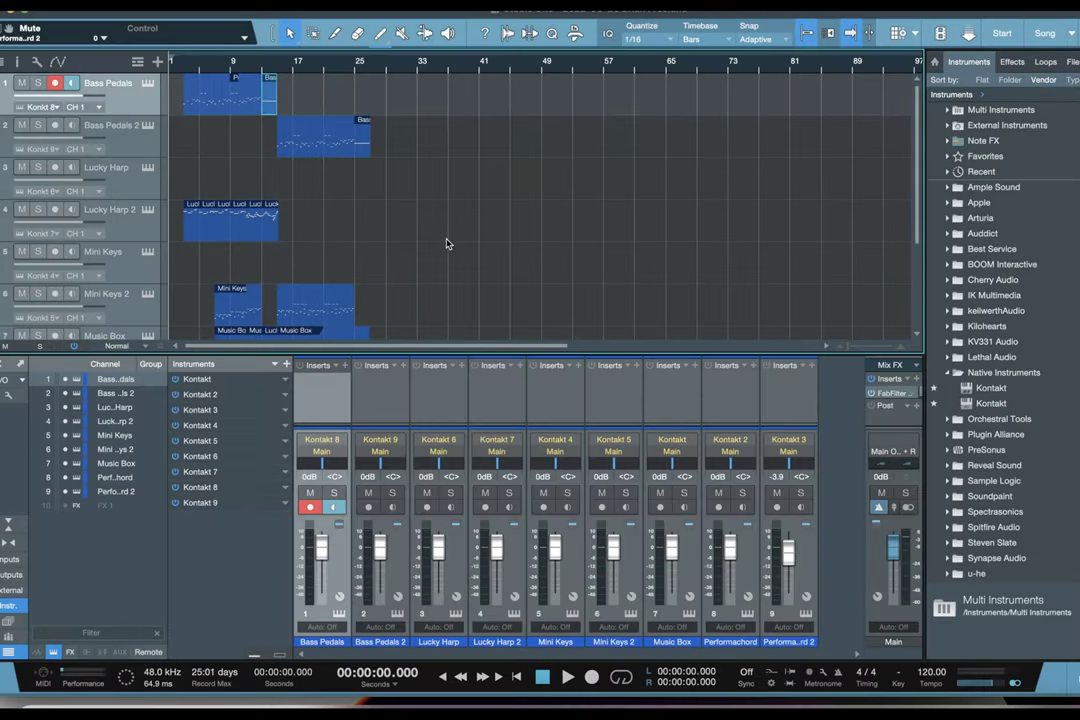
# Open the Bass Pedals track's instrument, view the contents of THE PEDALS - SAMPLES folder, and close the instrument window.
pyautogui.click(147, 85)
pyautogui.moveTo(435, 12); pyautogui.dragTo(506, 12)
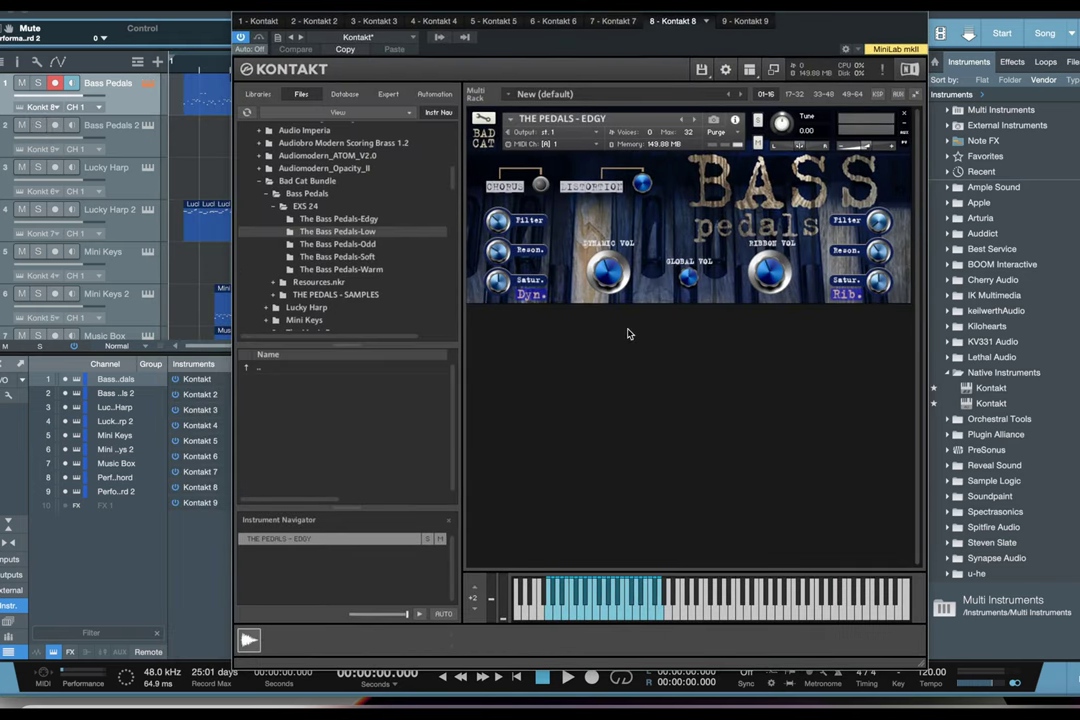
pyautogui.click(296, 297)
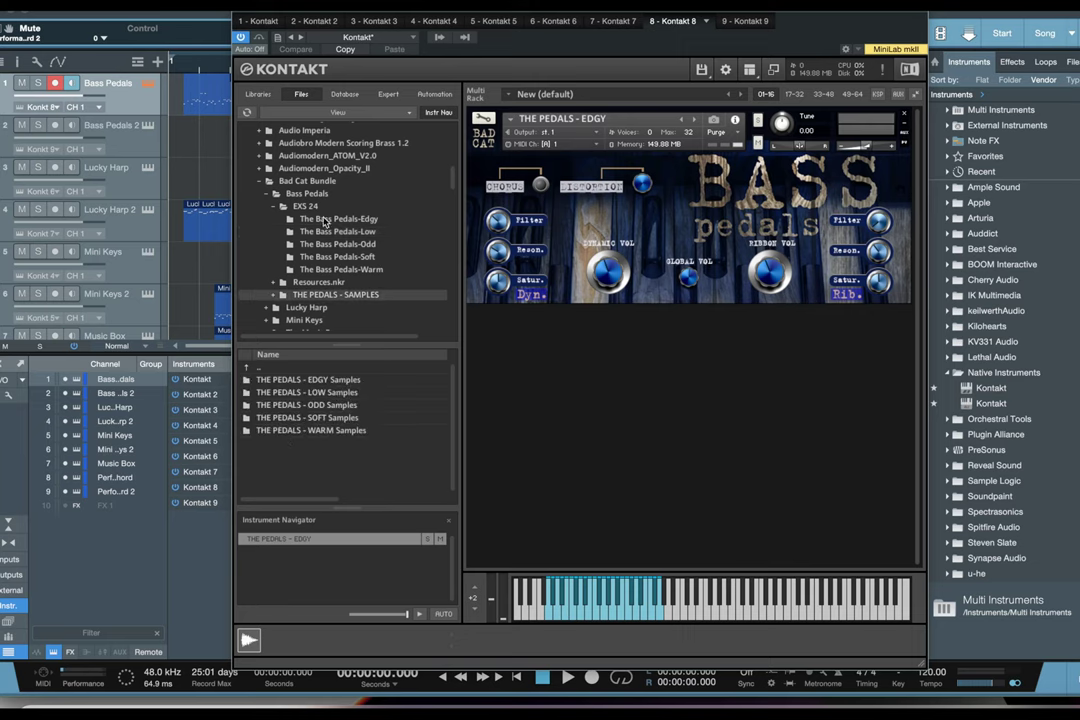
pyautogui.click(918, 13)
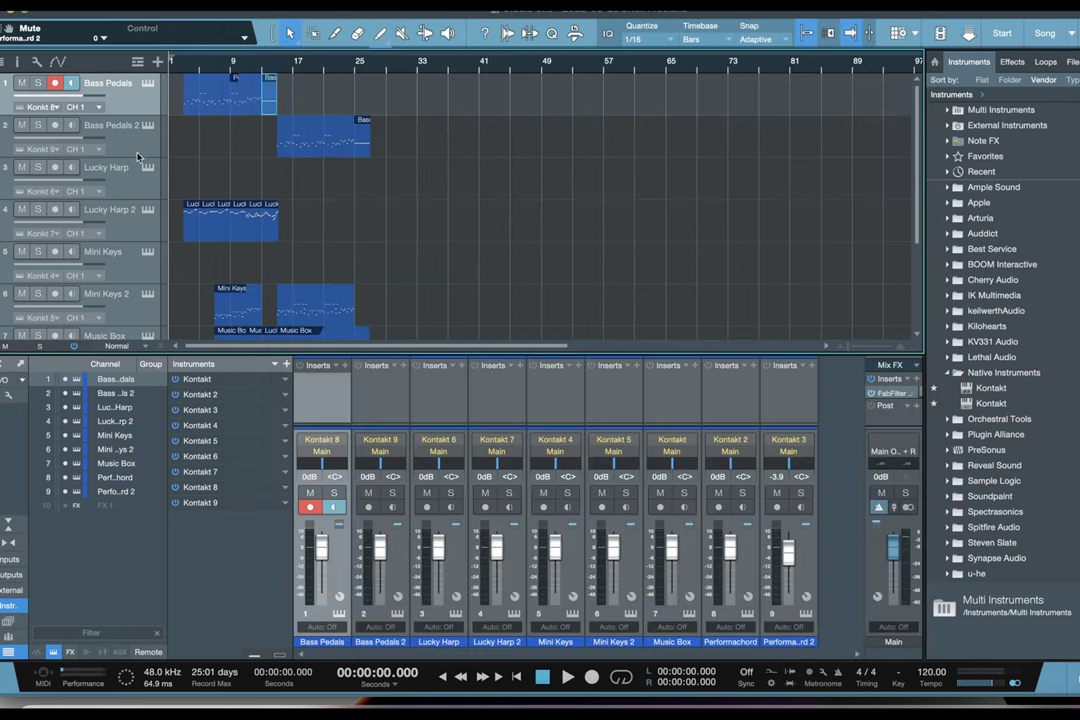
# Look over all nine tracks in the arrangement and hide the mixer console.
pyautogui.scroll(-5, 112, 133)
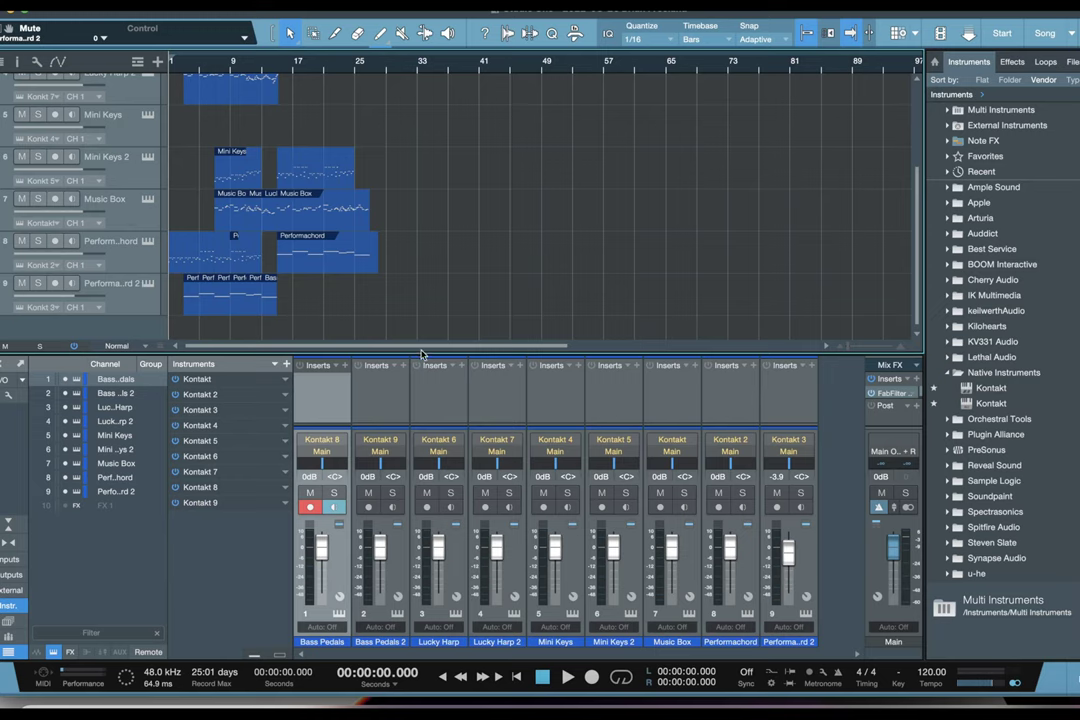
pyautogui.scroll(5, 383, 271)
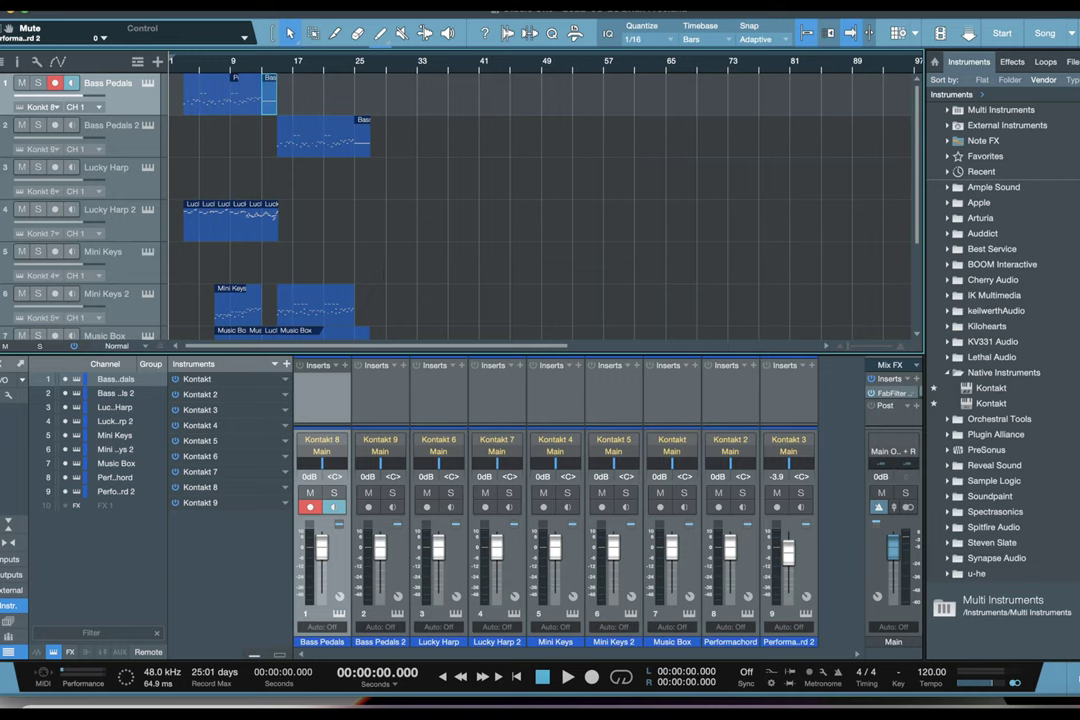
pyautogui.press('F3')
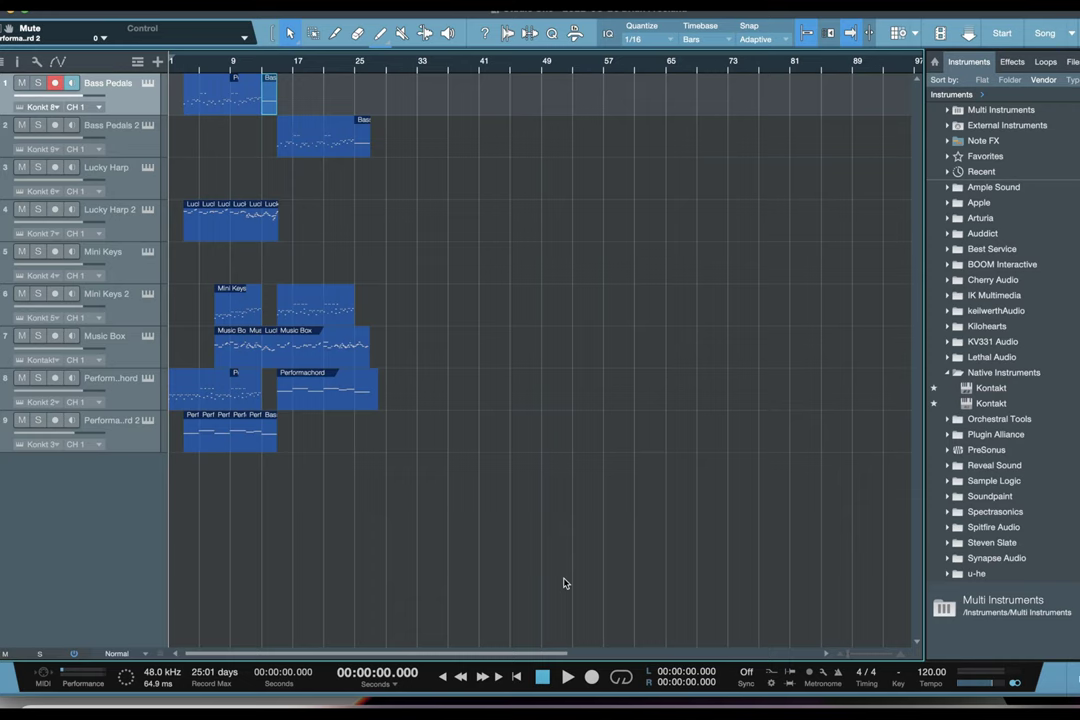
# Play the song from the start with the Performachord track's instrument window placed beside the clips, and stop playback at the end.
pyautogui.click(566, 678)
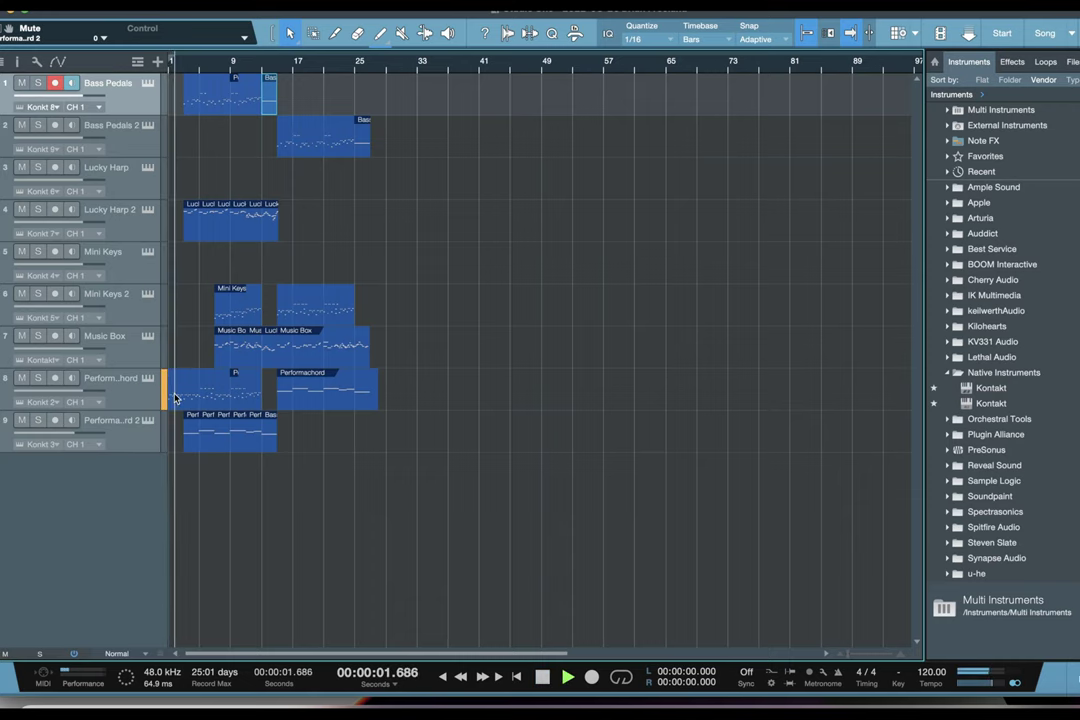
pyautogui.click(147, 377)
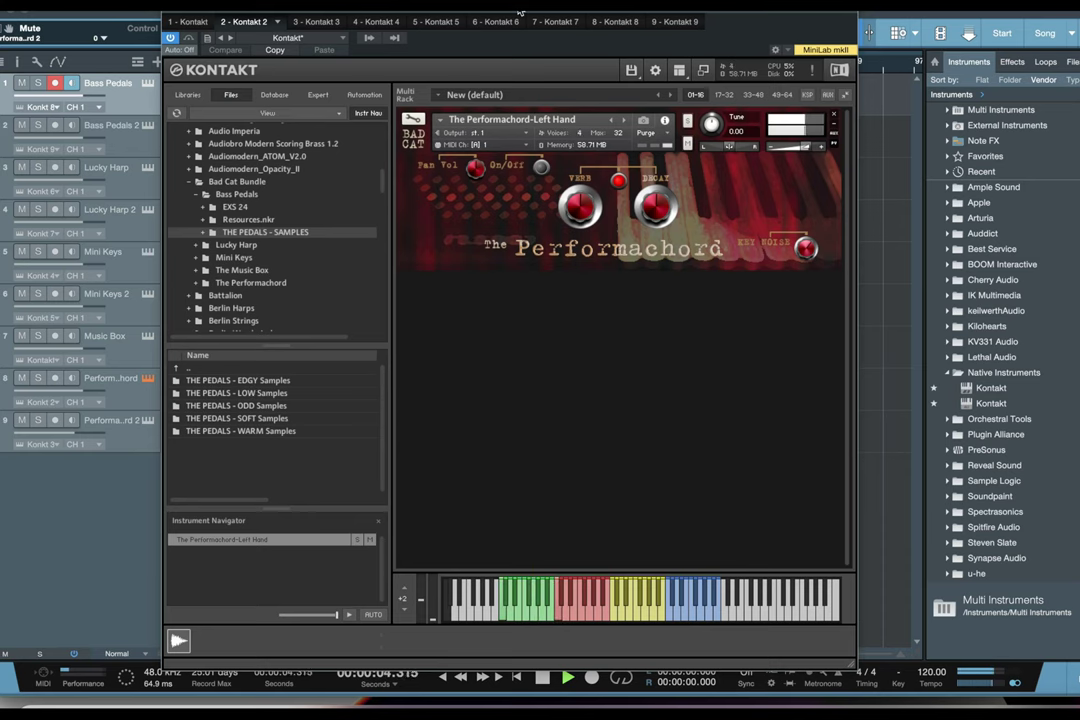
pyautogui.moveTo(519, 12); pyautogui.dragTo(801, 20)
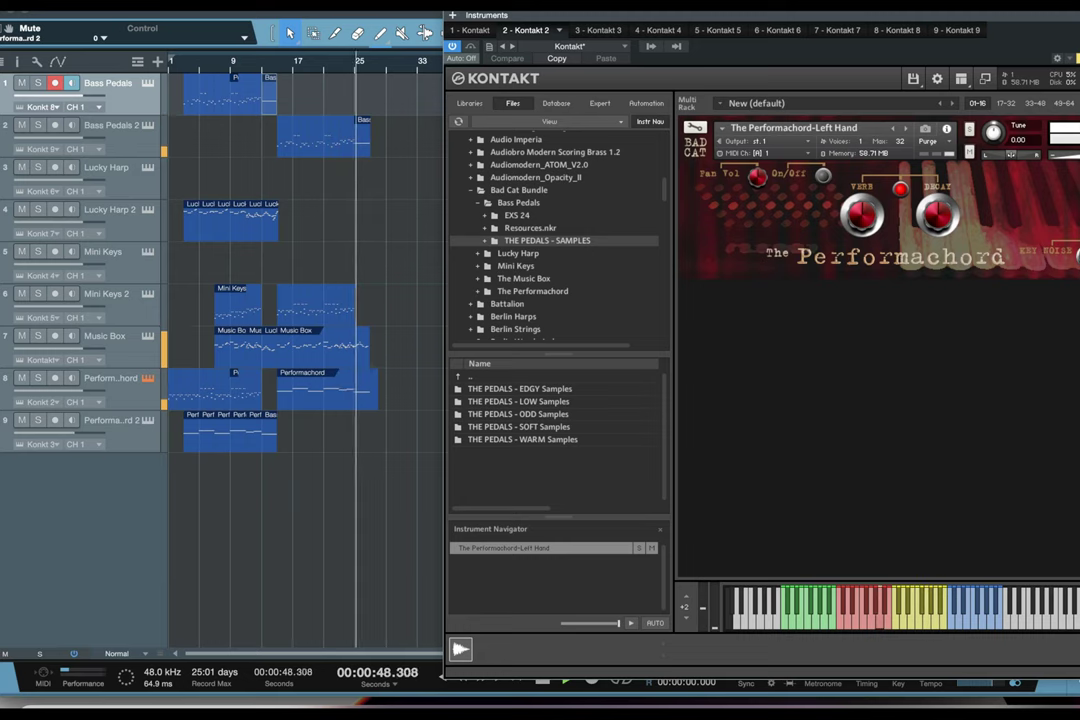
pyautogui.moveTo(845, 16); pyautogui.dragTo(805, 12)
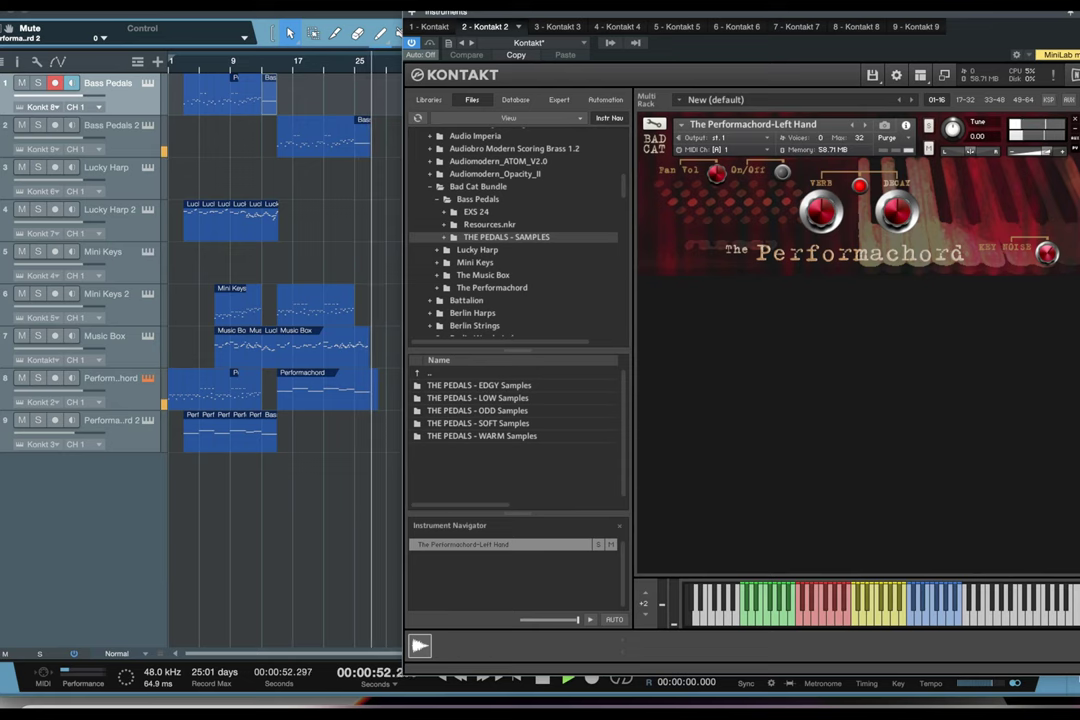
pyautogui.click(830, 398)
pyautogui.press('space')
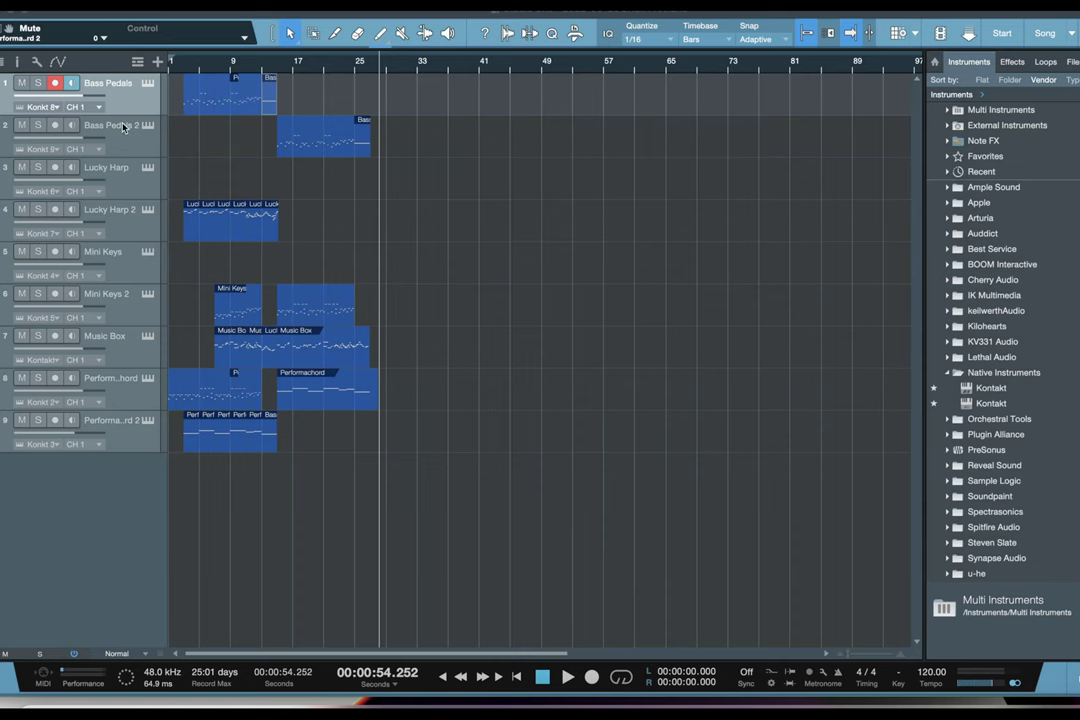
# Open the Bass Pedals track's instrument, view the patches in the Bass Pedals folder, and close the instrument window.
pyautogui.click(148, 85)
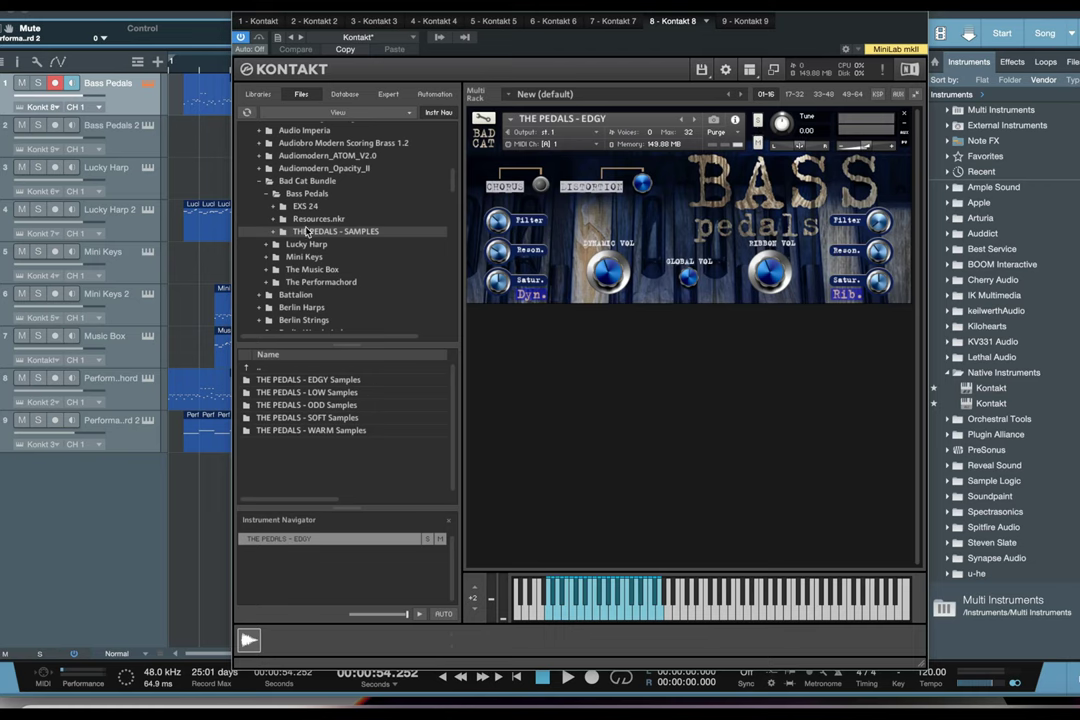
pyautogui.click(303, 194)
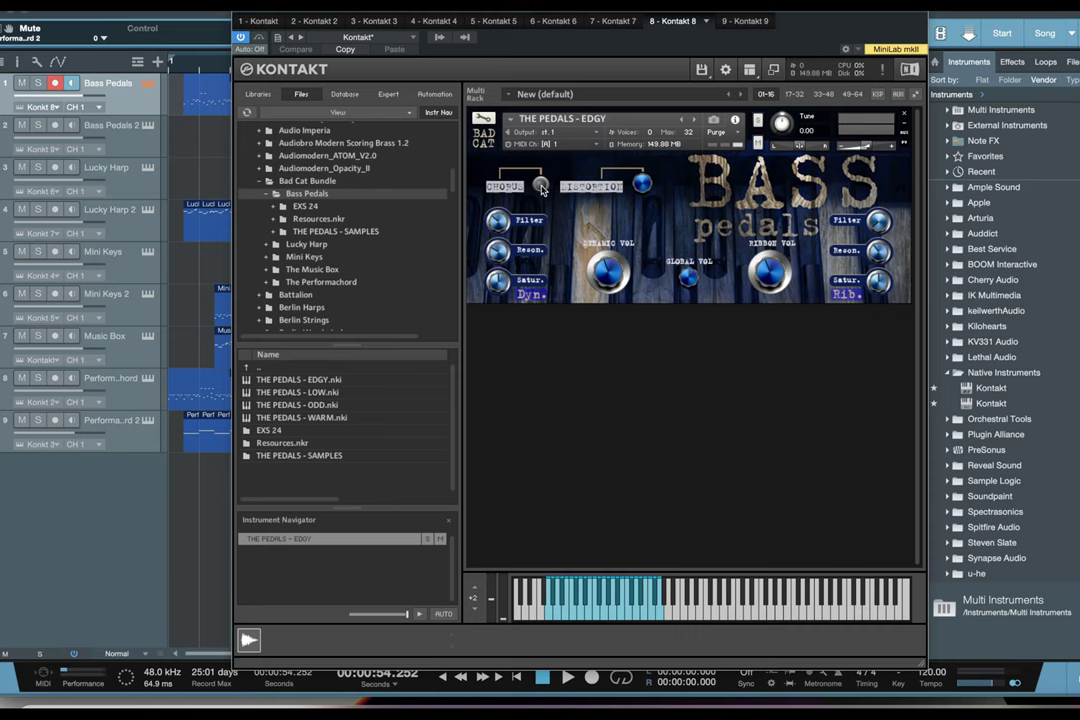
pyautogui.click(921, 12)
# Open the Mini Keys 2 track's instrument and switch on its Lo-Fi effect.
pyautogui.click(144, 300)
pyautogui.click(148, 296)
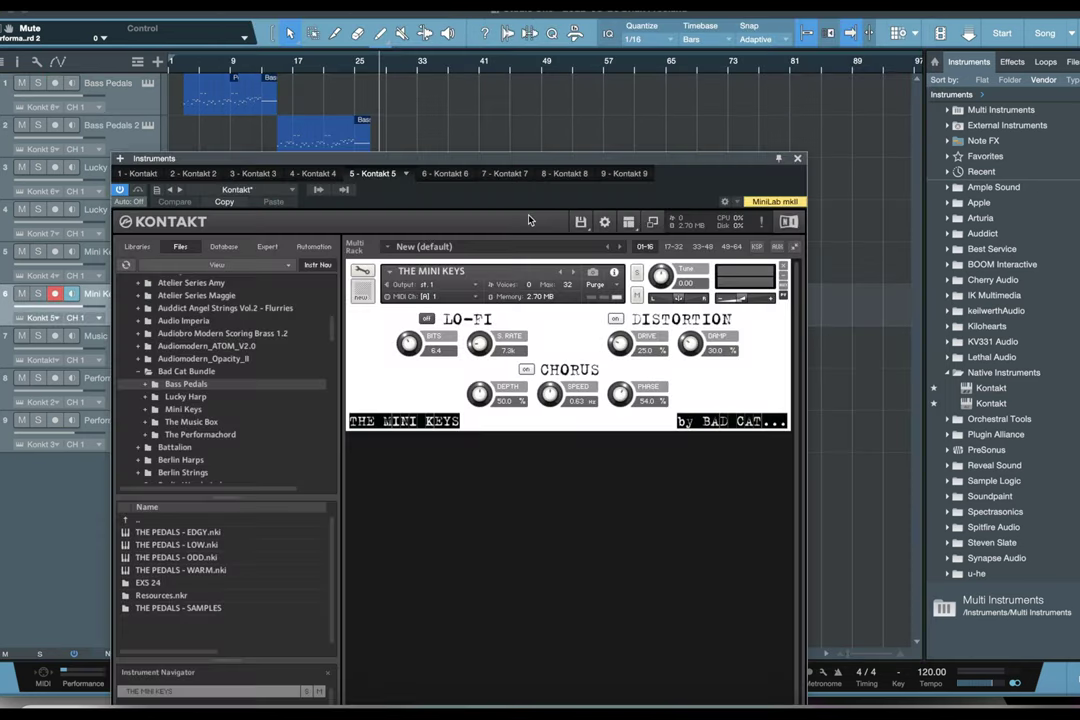
pyautogui.moveTo(547, 163); pyautogui.dragTo(627, 98)
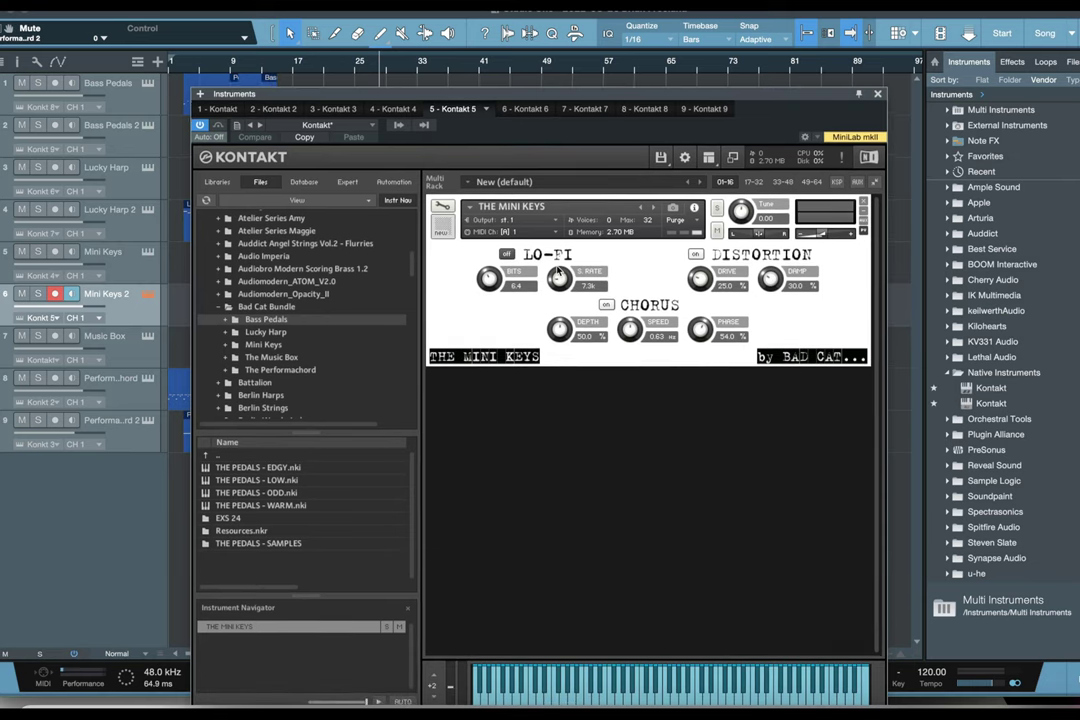
pyautogui.click(878, 94)
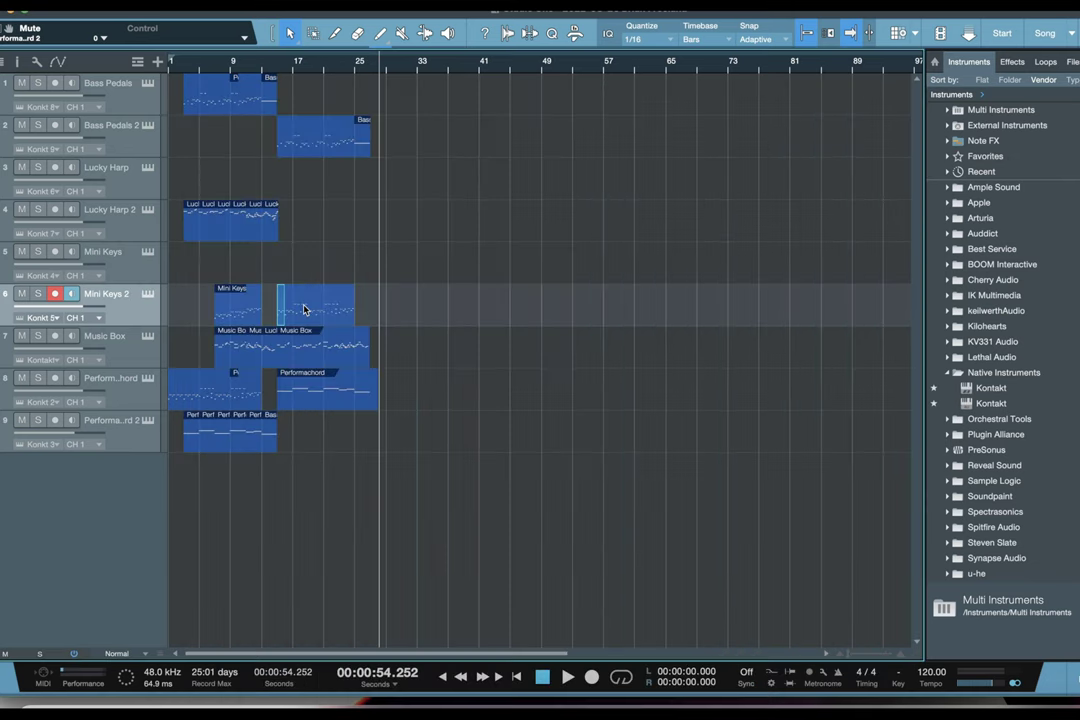
pyautogui.click(148, 295)
pyautogui.moveTo(420, 77); pyautogui.dragTo(518, 77)
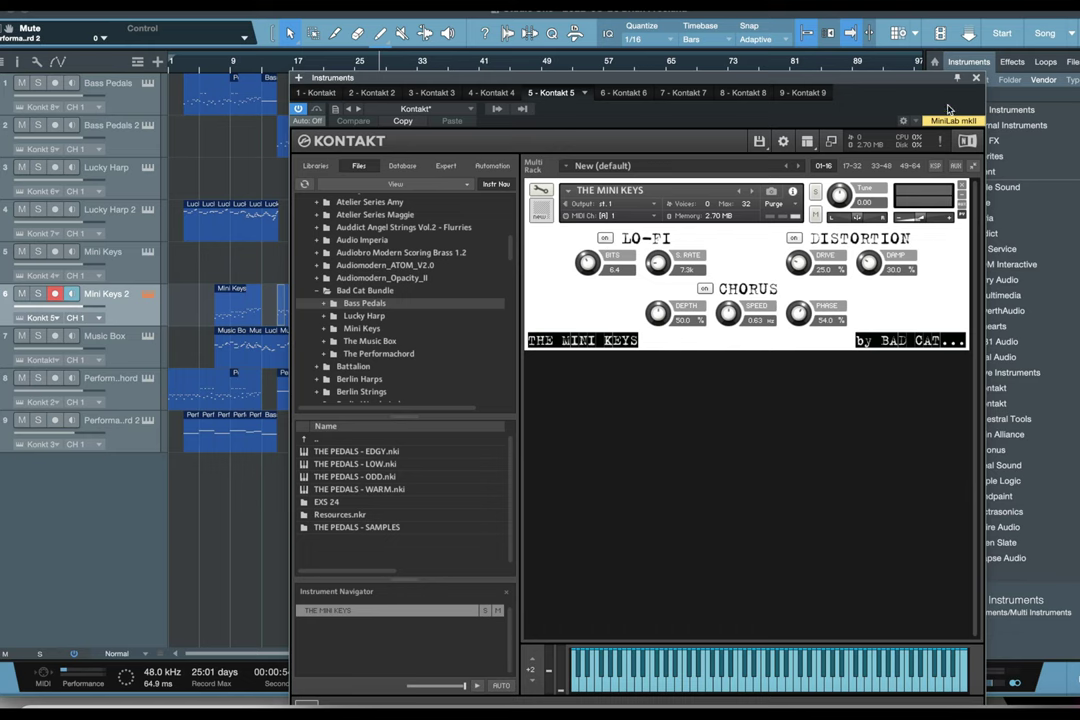
# Close the instrument window and play the song from the 12-second mark, where the first Mini Keys clip starts.
pyautogui.press('F5')
pyautogui.moveTo(258, 70); pyautogui.dragTo(262, 68)
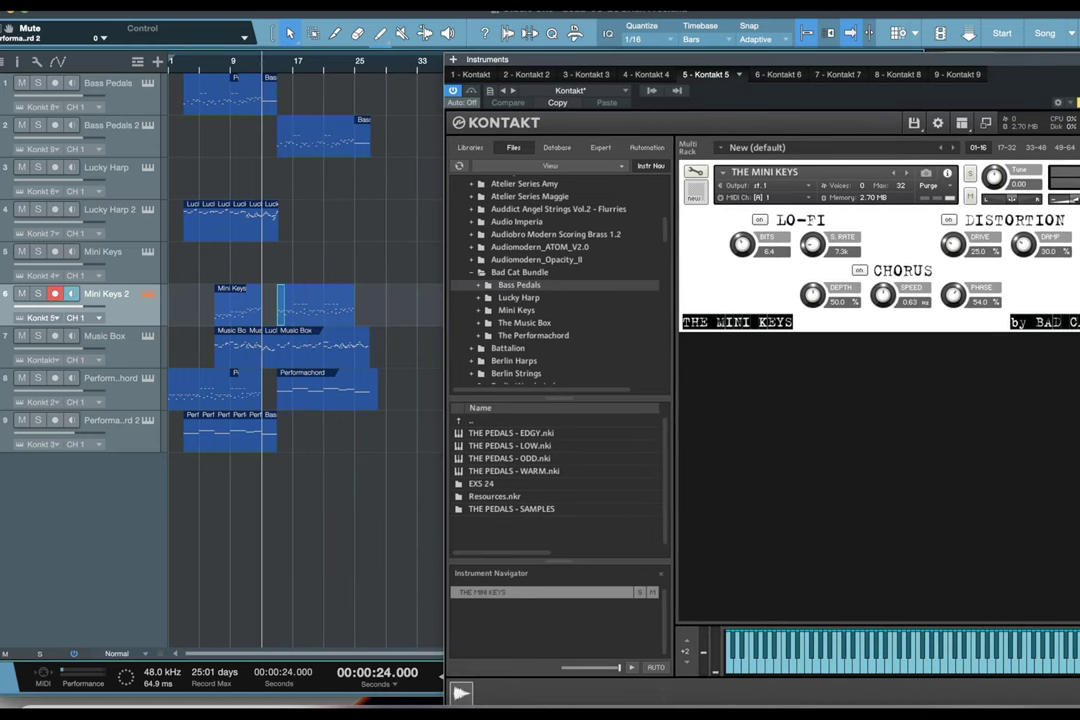
pyautogui.press('F5')
pyautogui.click(214, 70)
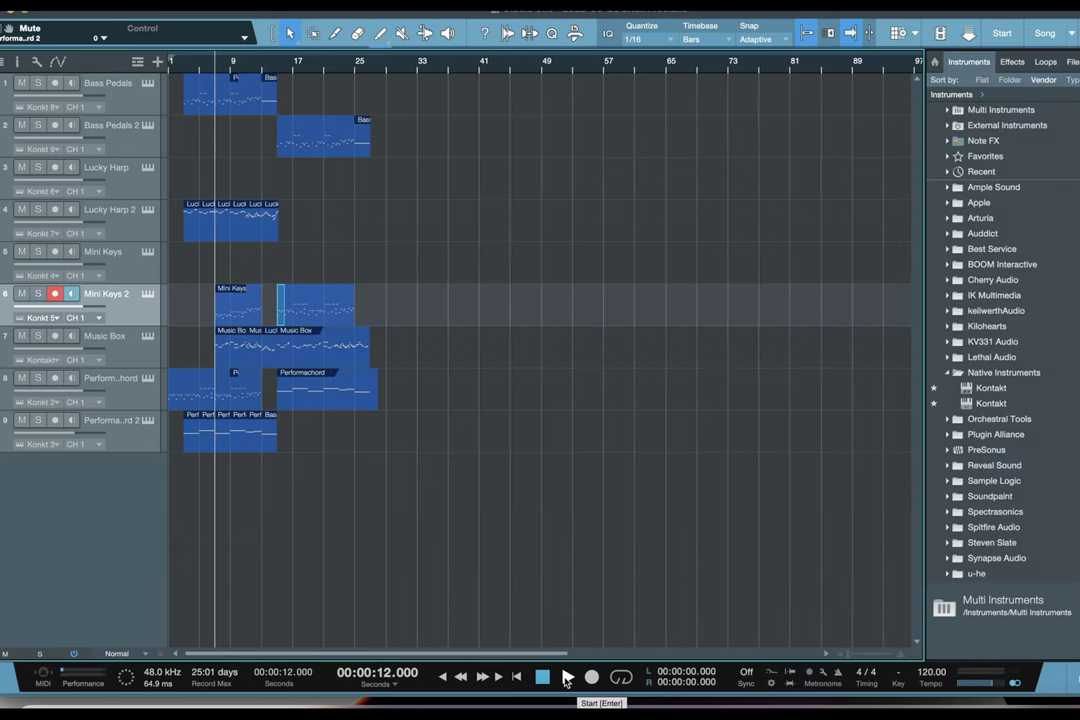
pyautogui.click(566, 678)
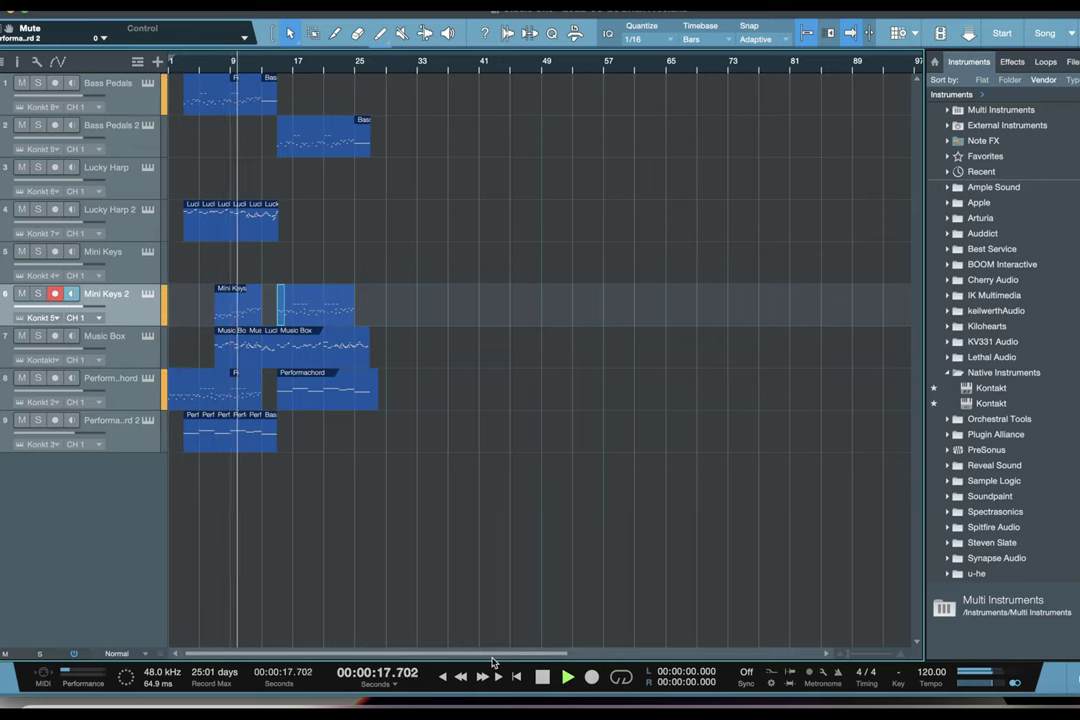
# Reopen the Mini Keys 2 instrument during playback and lower its Lo-Fi bits to 3.3.
pyautogui.click(147, 294)
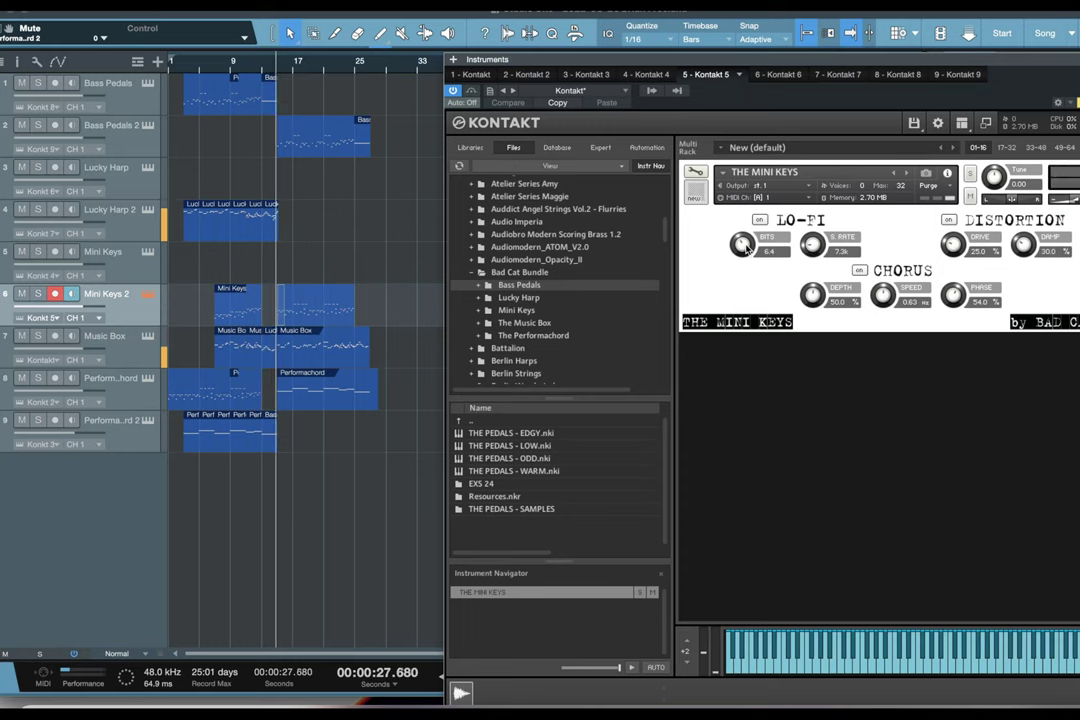
pyautogui.moveTo(745, 248); pyautogui.dragTo(744, 150)
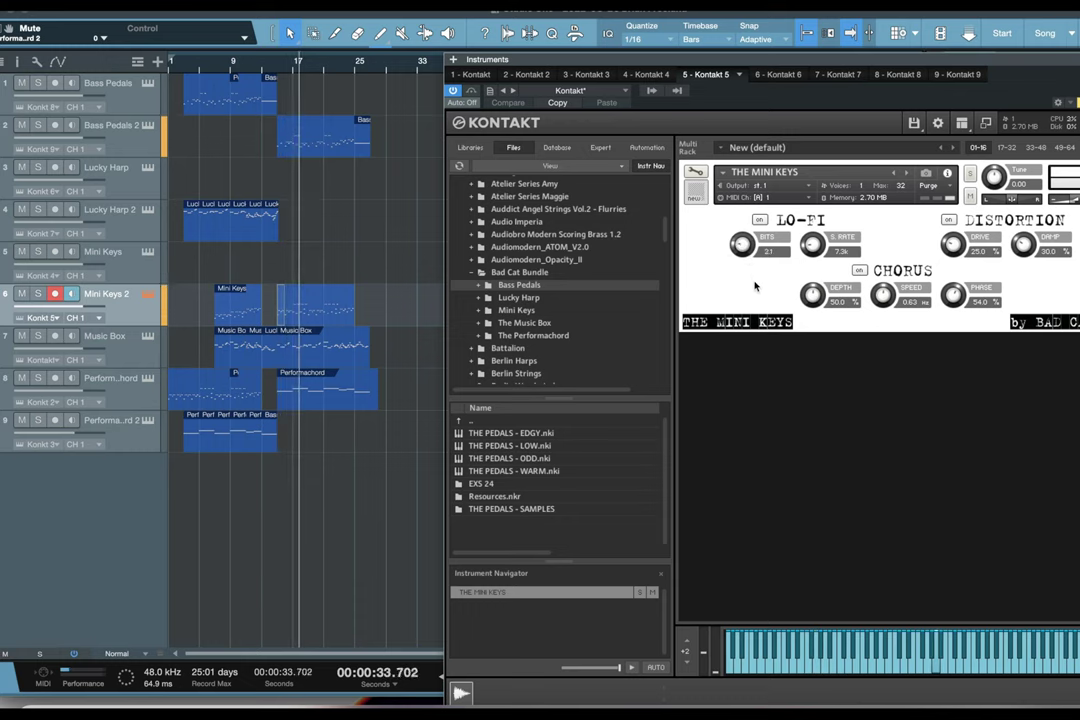
pyautogui.moveTo(755, 287); pyautogui.dragTo(759, 232)
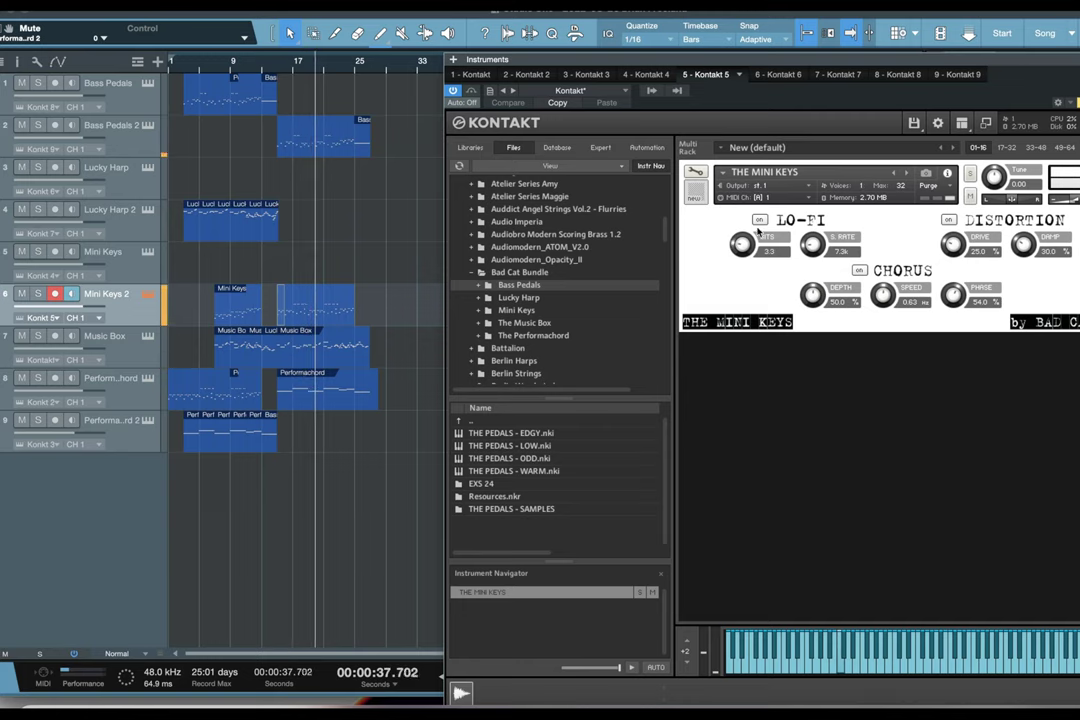
# Compare the Mini Keys sound with Lo-Fi and Chorus off and on, and set the Lo-Fi bits to 5.4.
pyautogui.click(760, 220)
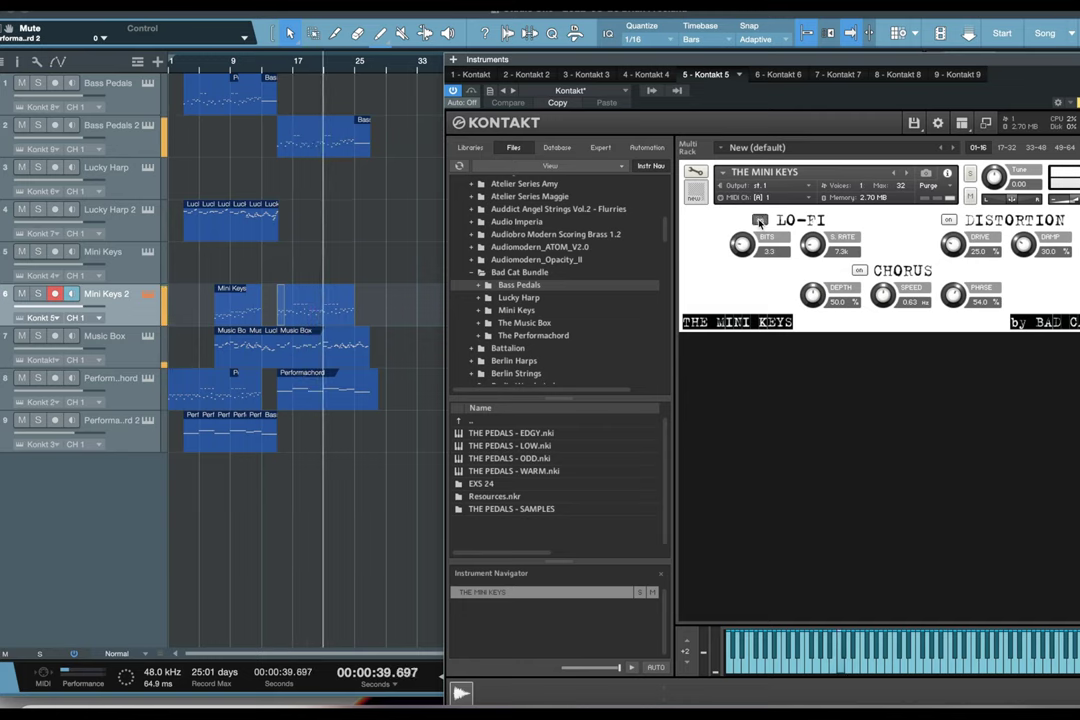
pyautogui.click(859, 271)
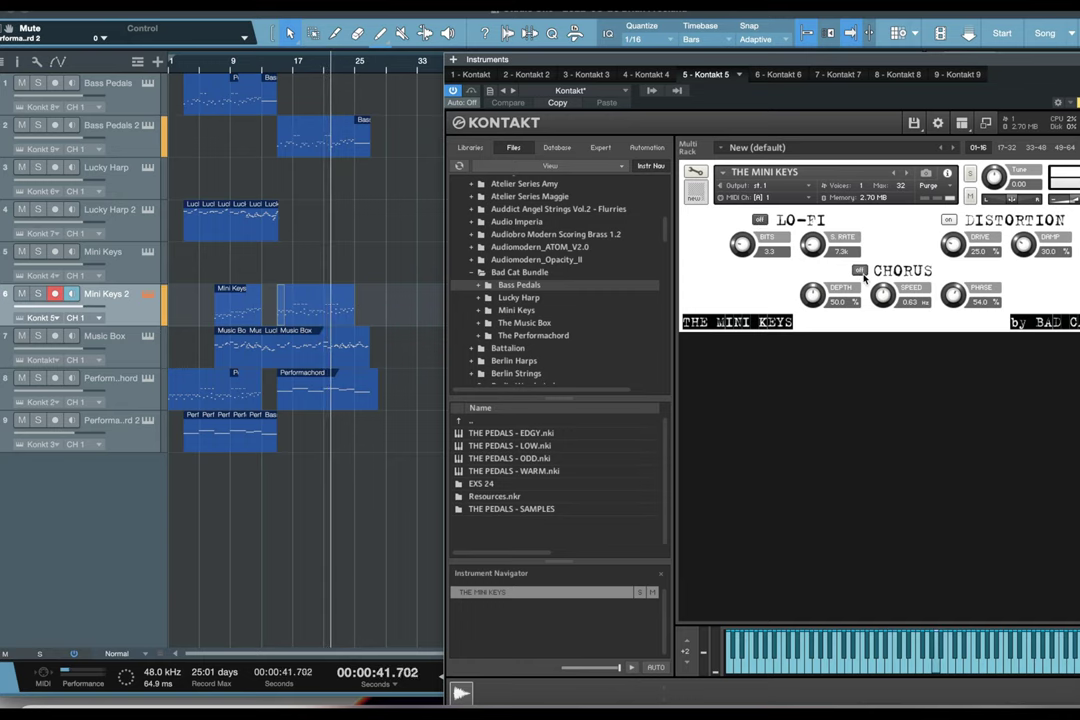
pyautogui.click(761, 221)
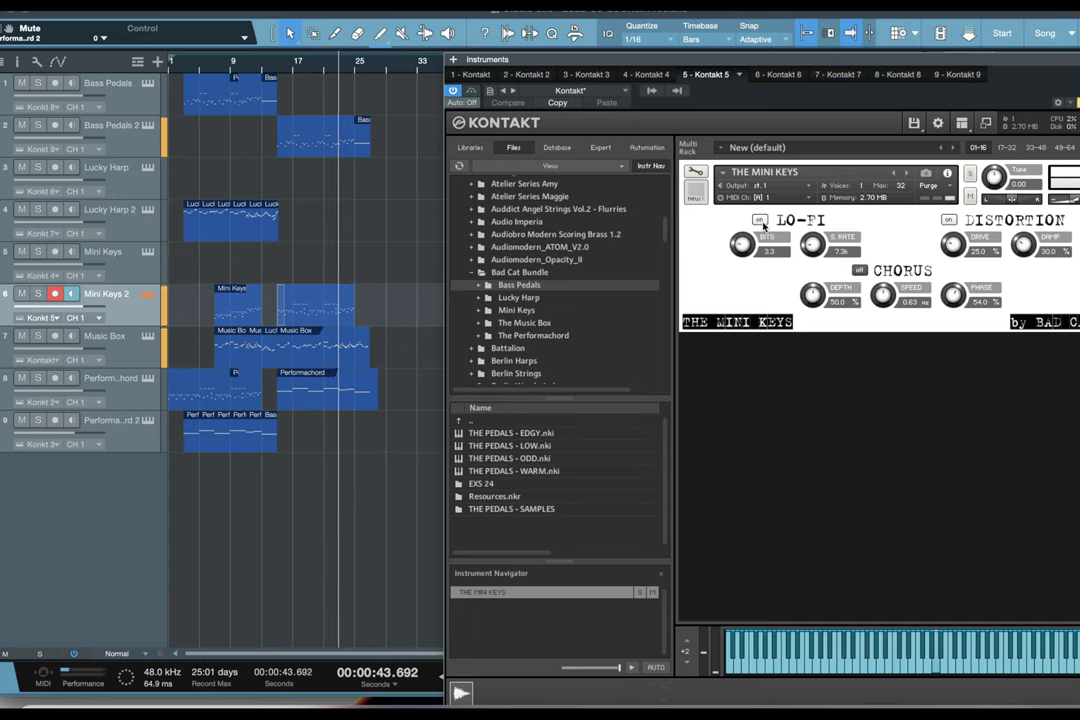
pyautogui.moveTo(748, 248); pyautogui.dragTo(745, 239)
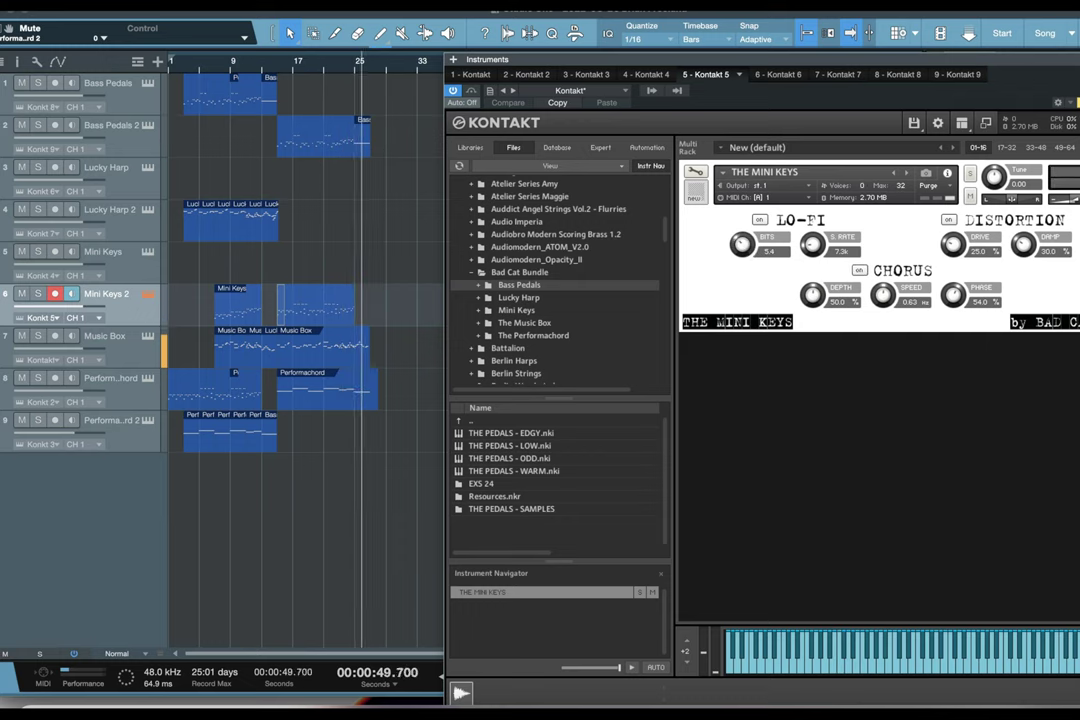
pyautogui.press('F11')
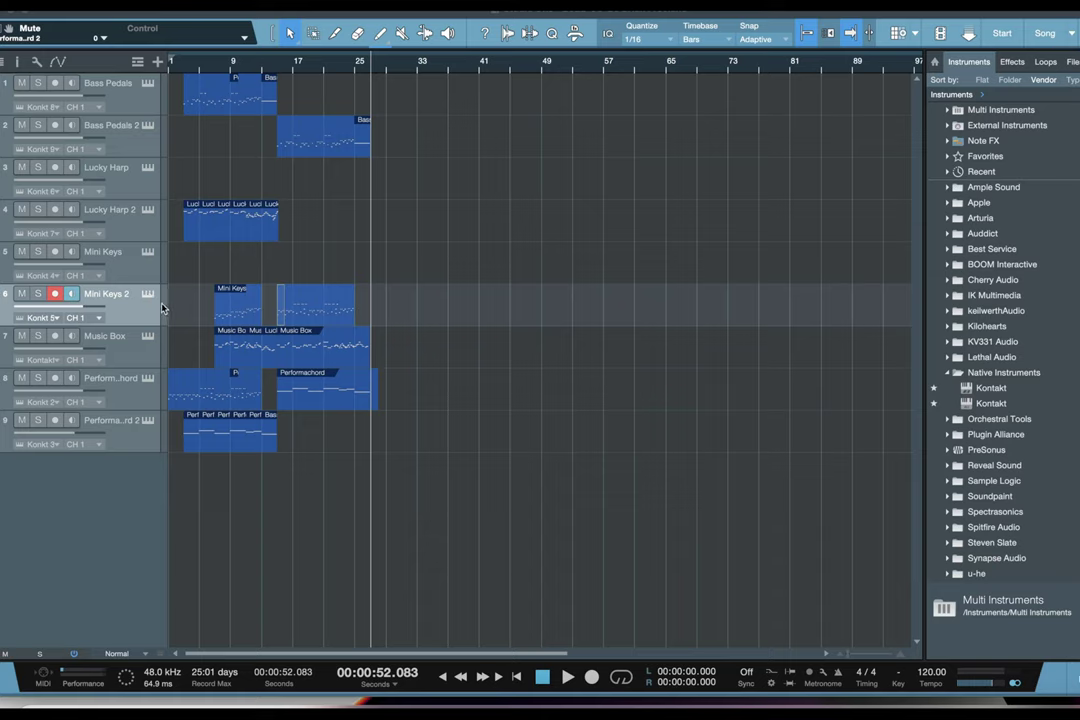
# Open the Music Box track's instrument, browse the bundle to The Music Box's BASIC INSTRUMENT folder, and close the instrument window.
pyautogui.click(132, 358)
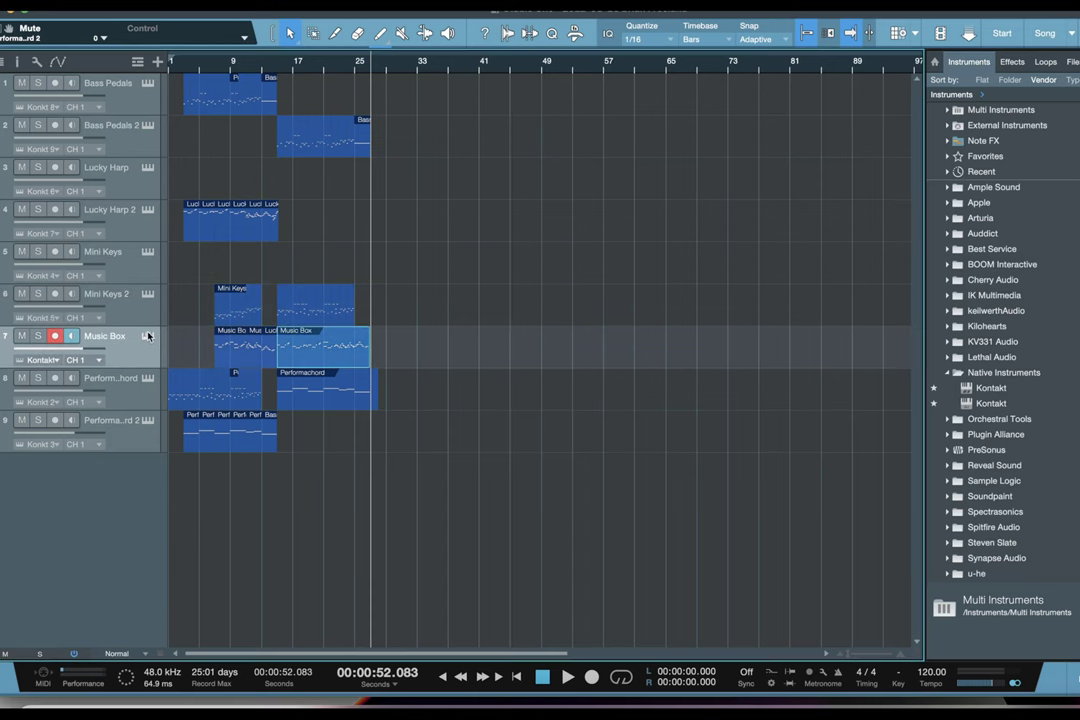
pyautogui.click(147, 336)
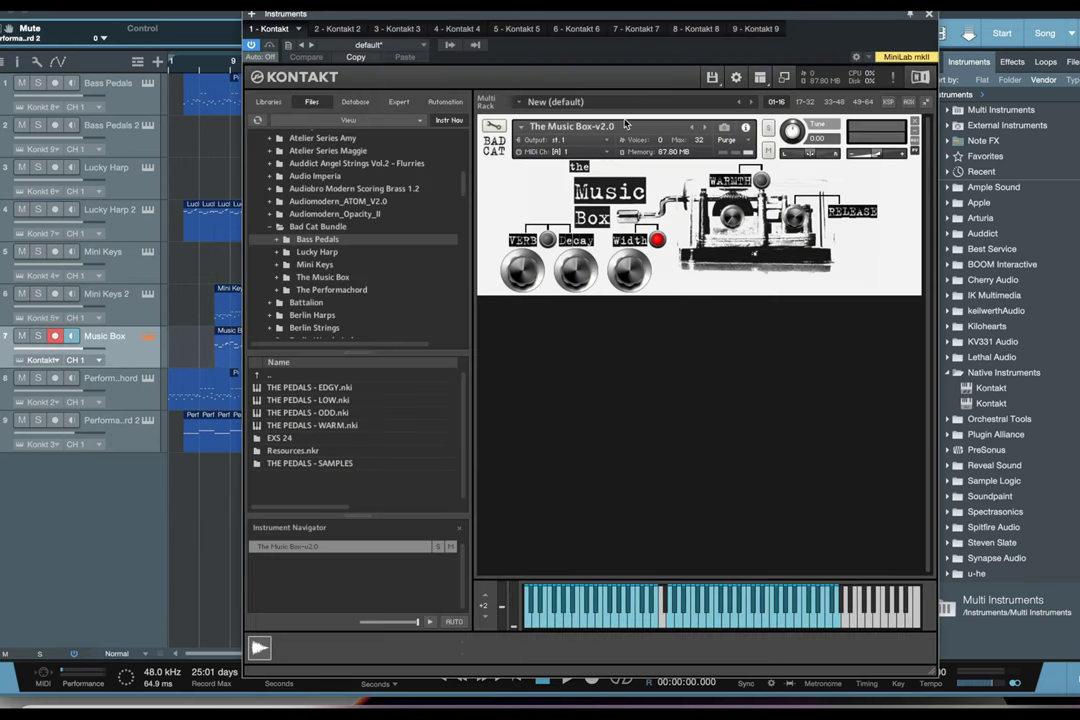
pyautogui.click(316, 265)
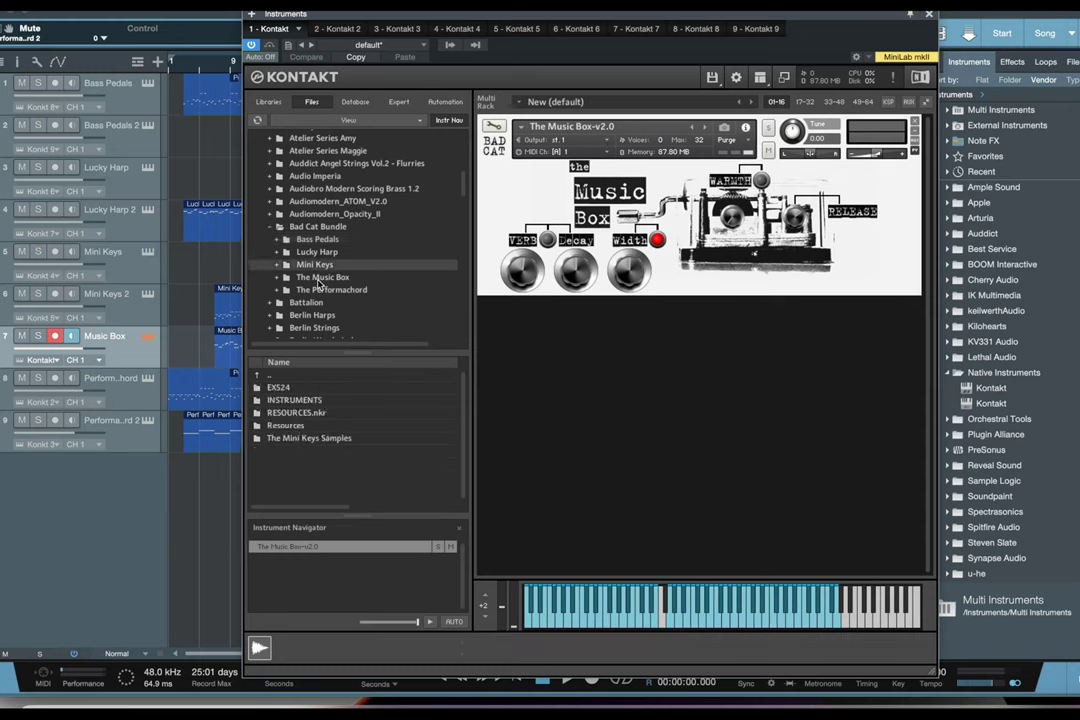
pyautogui.click(320, 277)
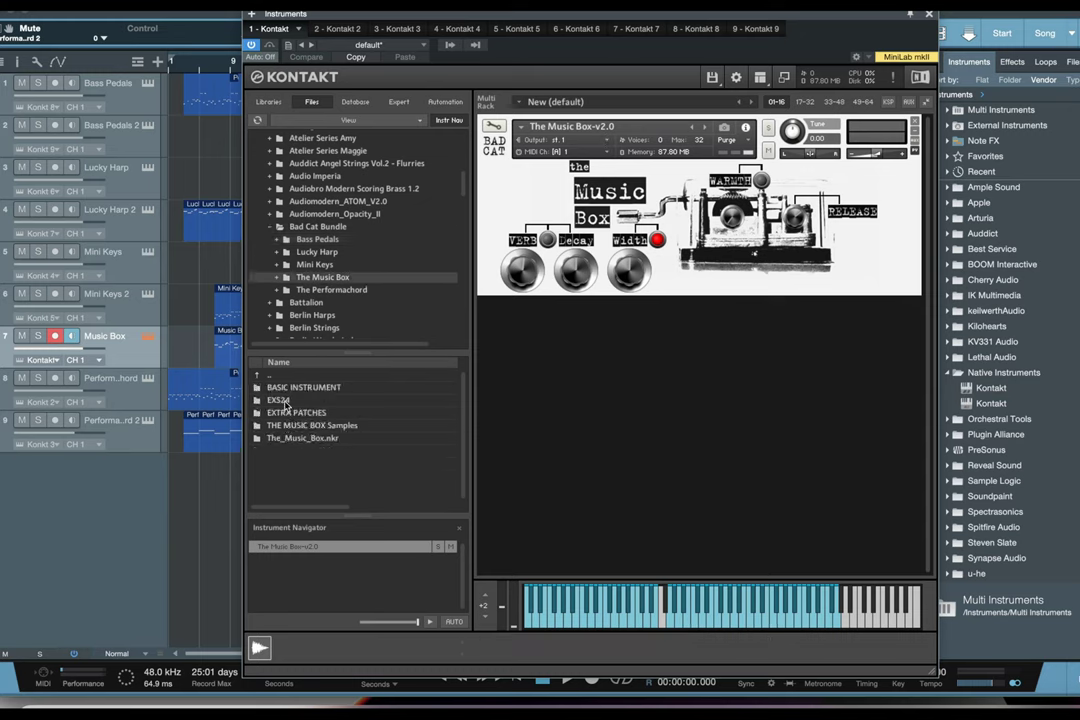
pyautogui.doubleClick(300, 387)
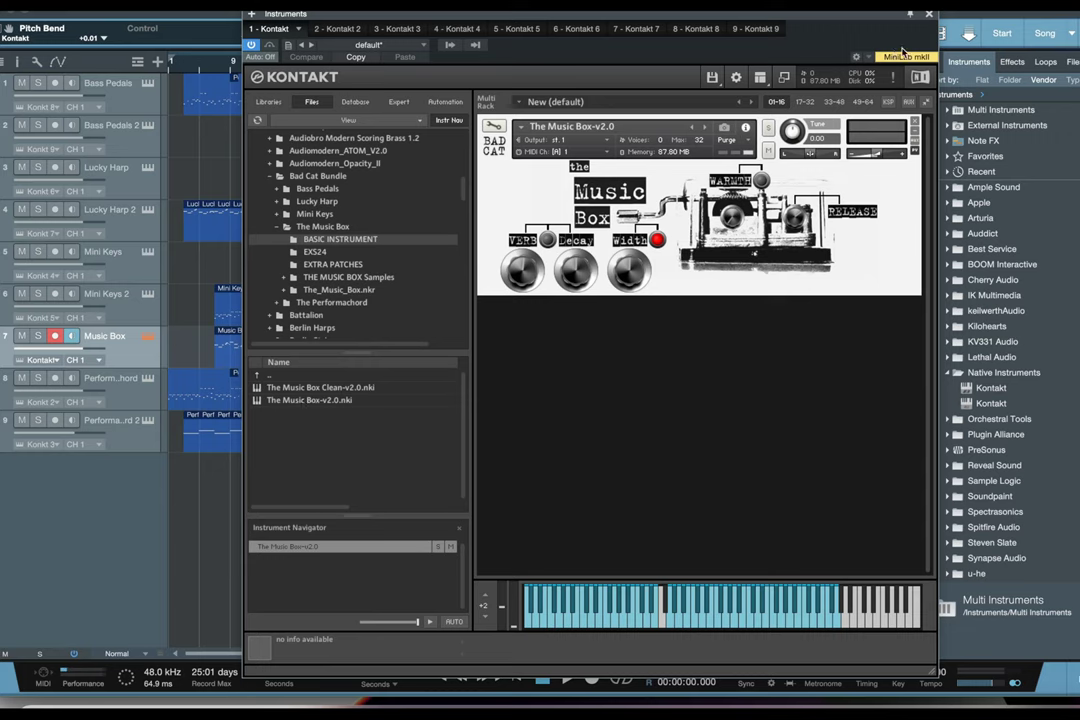
pyautogui.click(929, 14)
# Open the instrument of the second Performachord track to view the Right Hand patch.
pyautogui.click(143, 440)
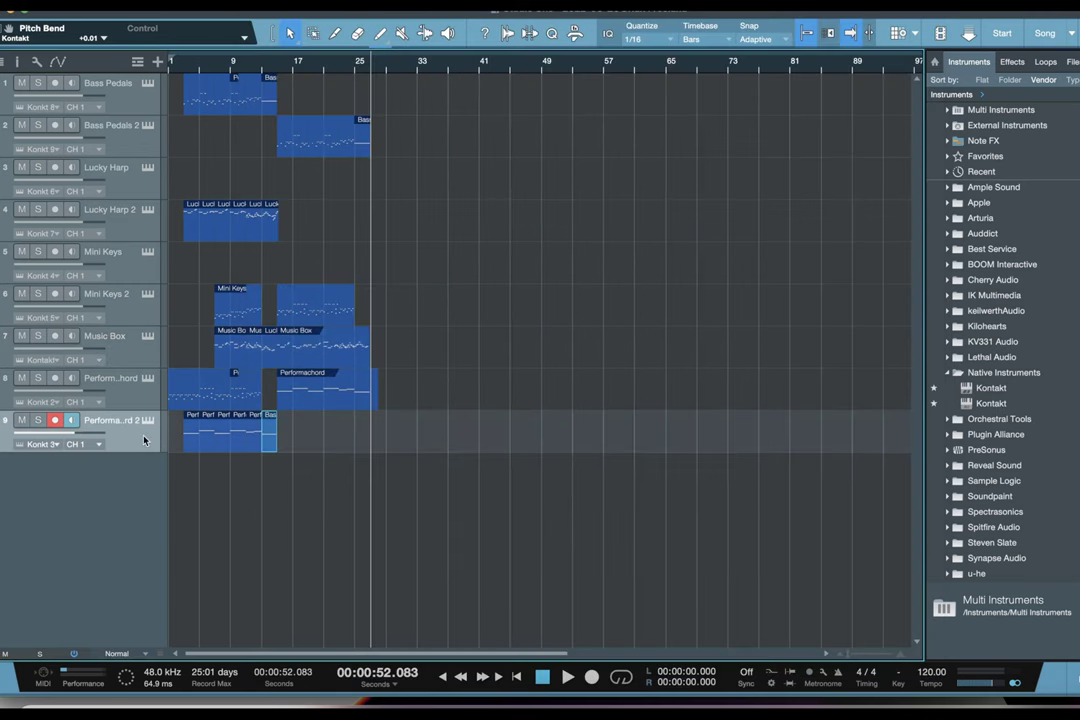
pyautogui.click(147, 420)
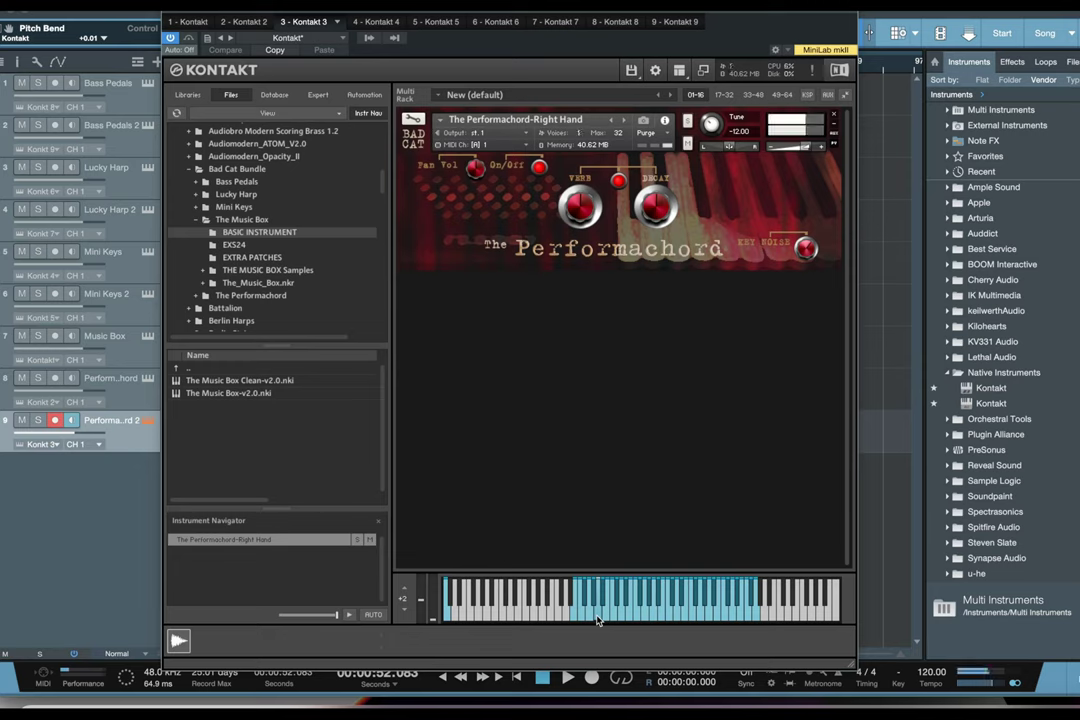
# Audition a note of the Right Hand patch, close it, and view the first Performachord track's Left Hand patch before closing its window.
pyautogui.click(629, 621)
pyautogui.press('super+w')
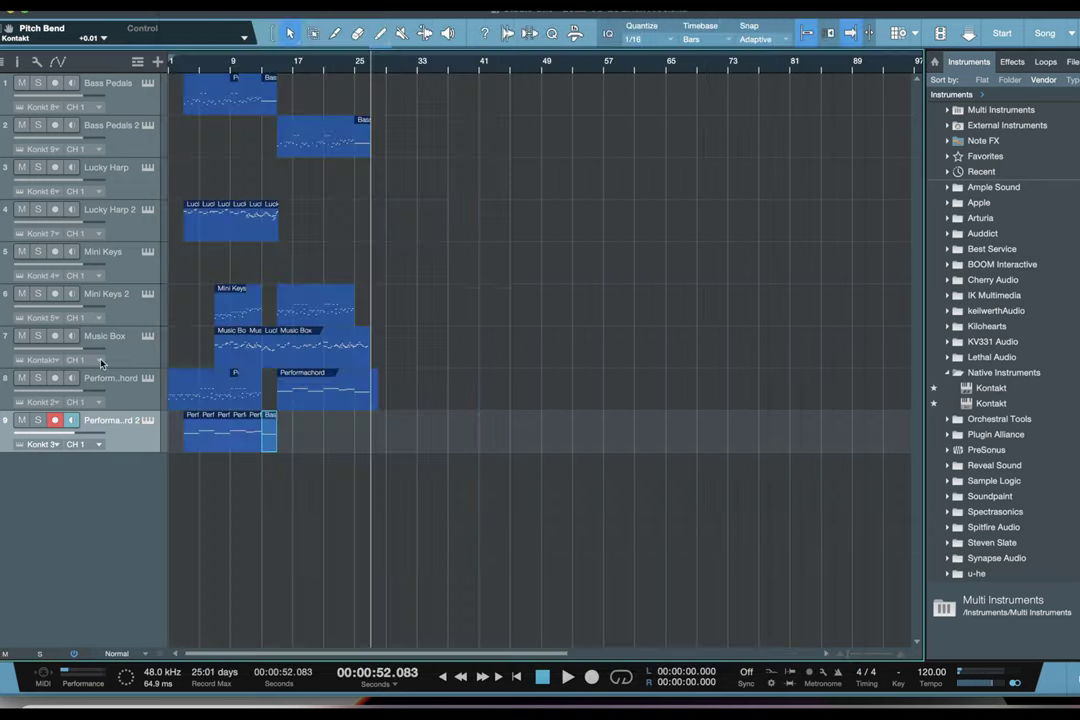
pyautogui.click(143, 388)
pyautogui.click(148, 378)
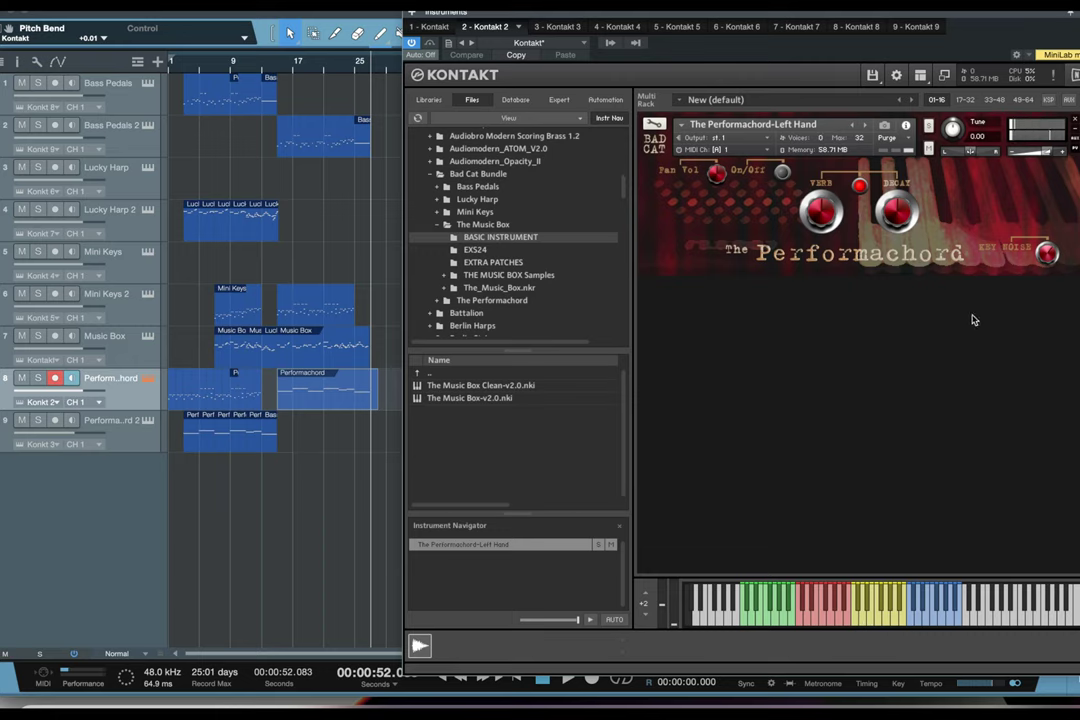
pyautogui.hotkey('ctrl', 'w')
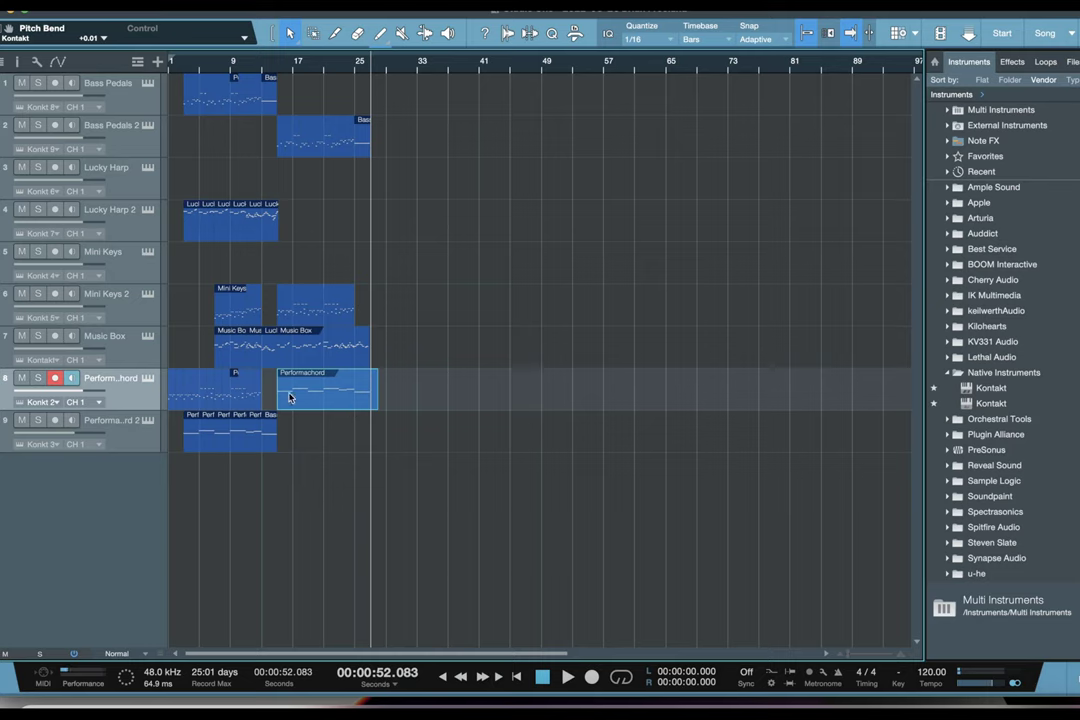
# Return the playhead to the song start and view the Lucky Harp 2 track's Chromatic patch before closing its window.
pyautogui.click(517, 678)
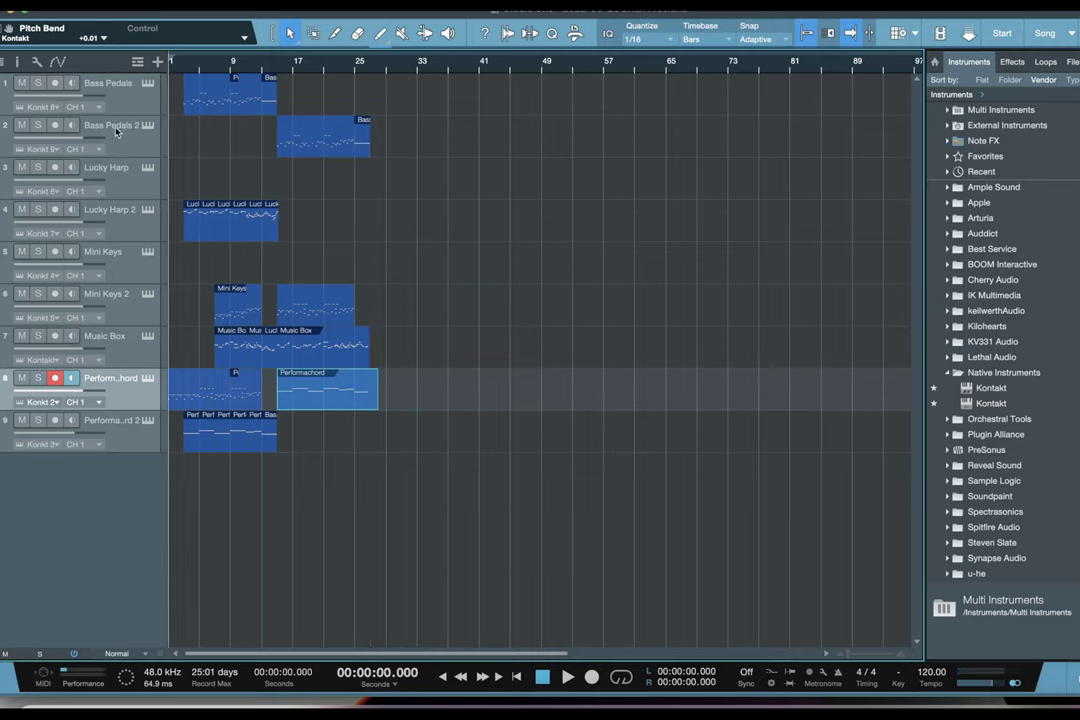
pyautogui.click(152, 206)
pyautogui.click(148, 209)
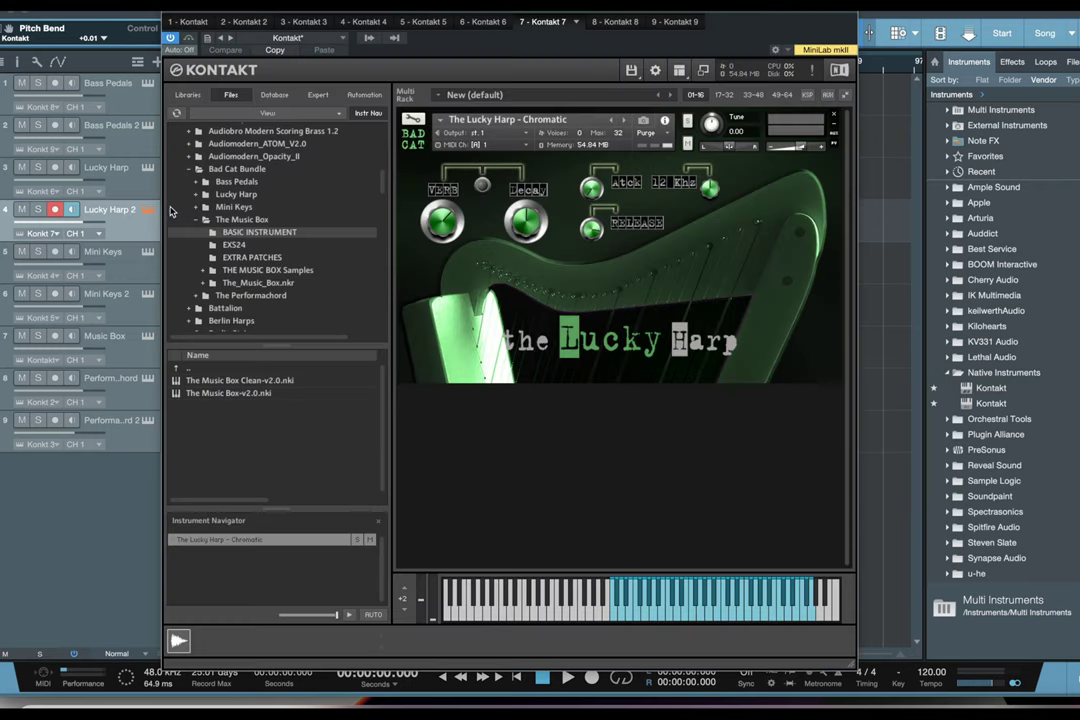
pyautogui.moveTo(585, 15); pyautogui.dragTo(624, 13)
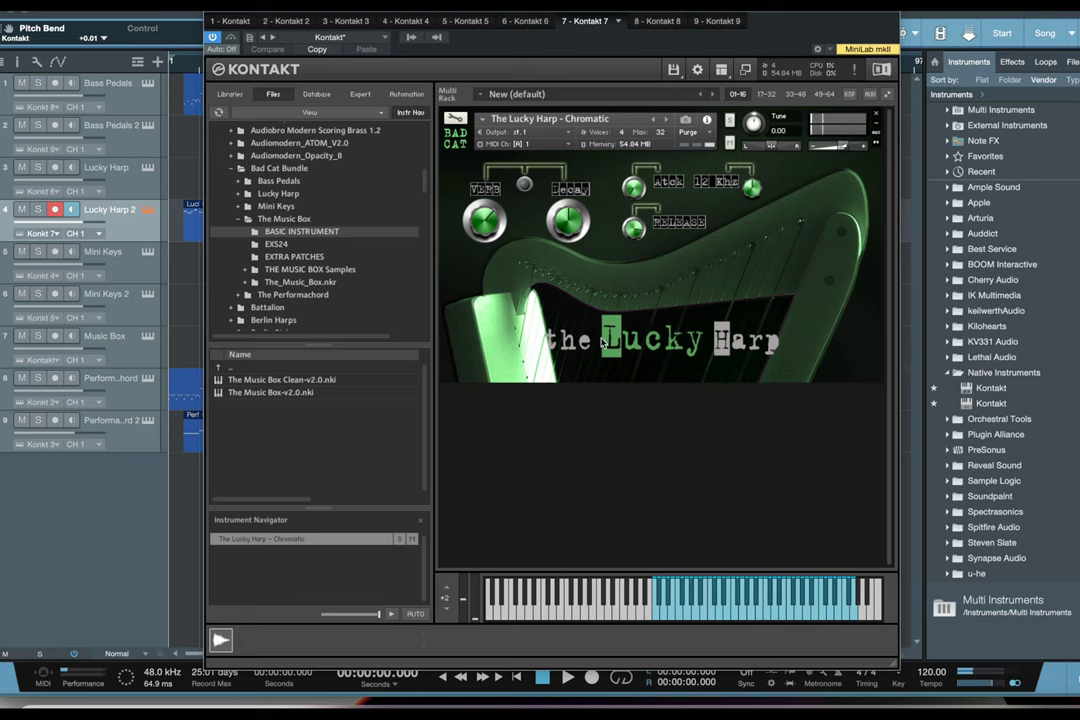
pyautogui.click(897, 13)
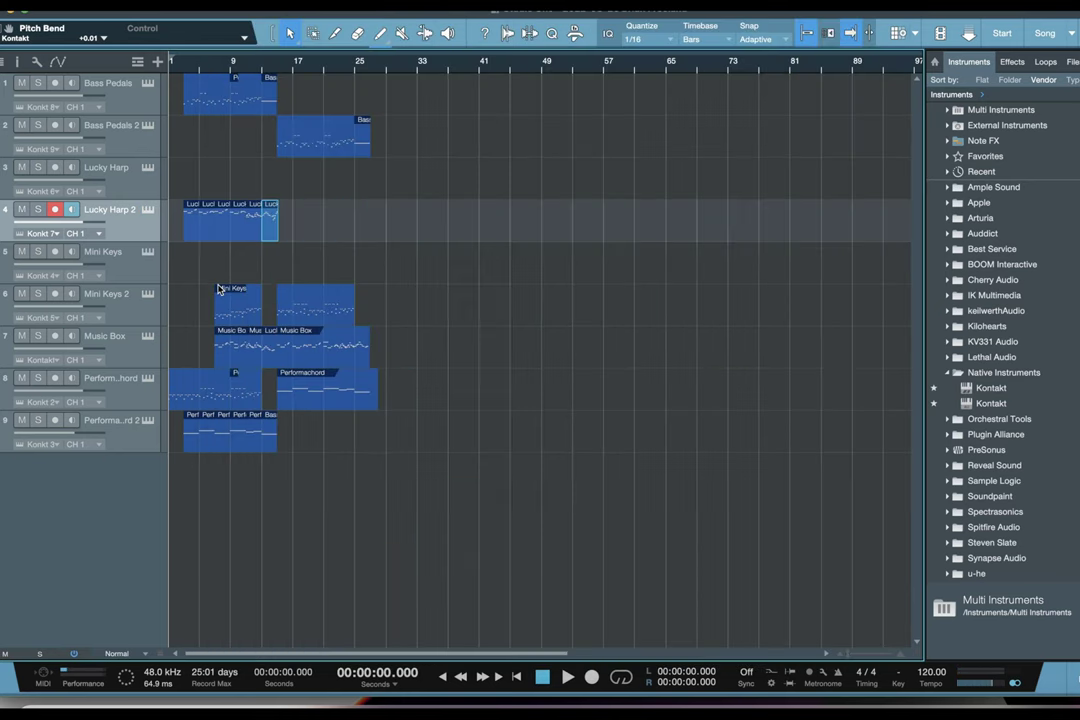
# Select the Lucky Harp track, and move the playhead to 28 seconds and back to the song start.
pyautogui.click(135, 190)
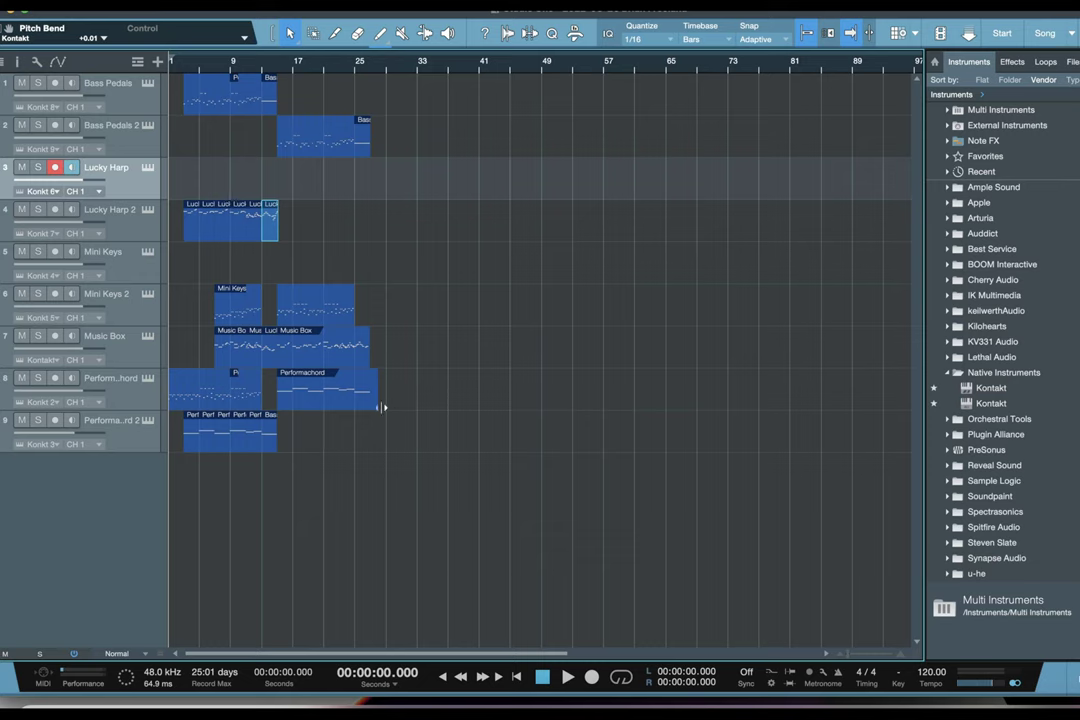
pyautogui.click(280, 75)
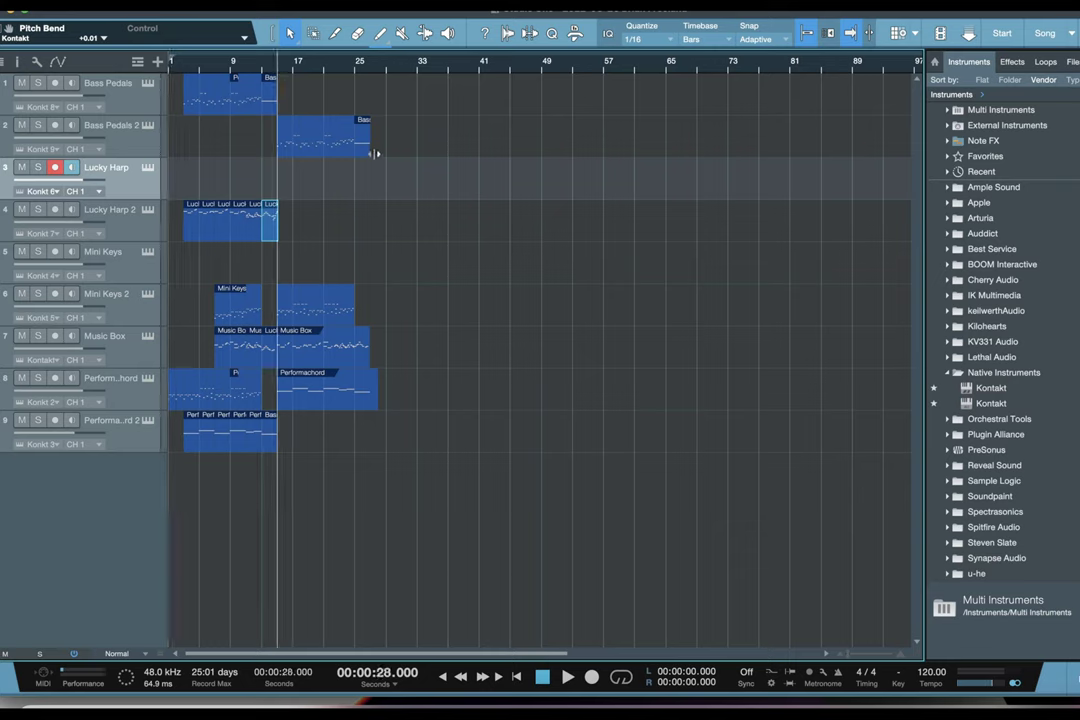
pyautogui.click(516, 678)
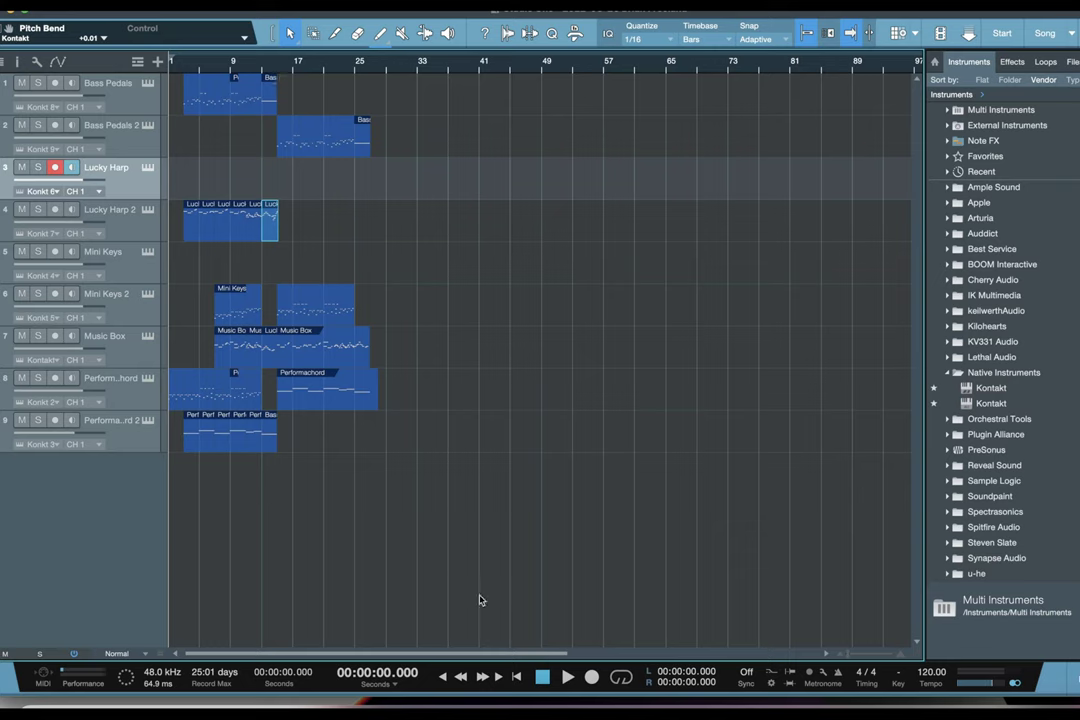